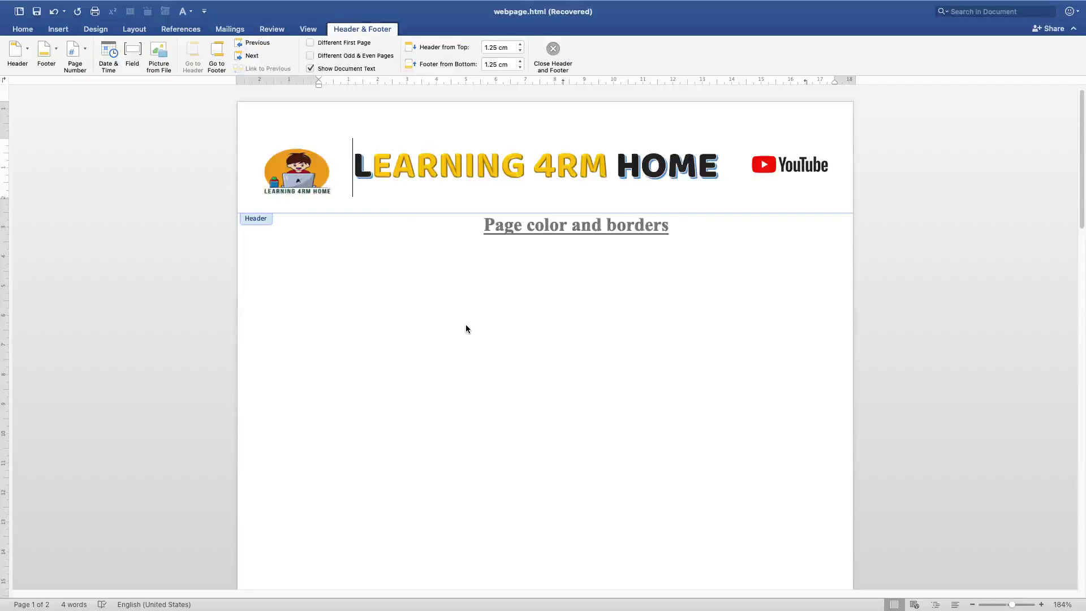
- Leave header editing and select the word 'color' in the heading
{"action": "double_click", "coordinate": [437, 309]}
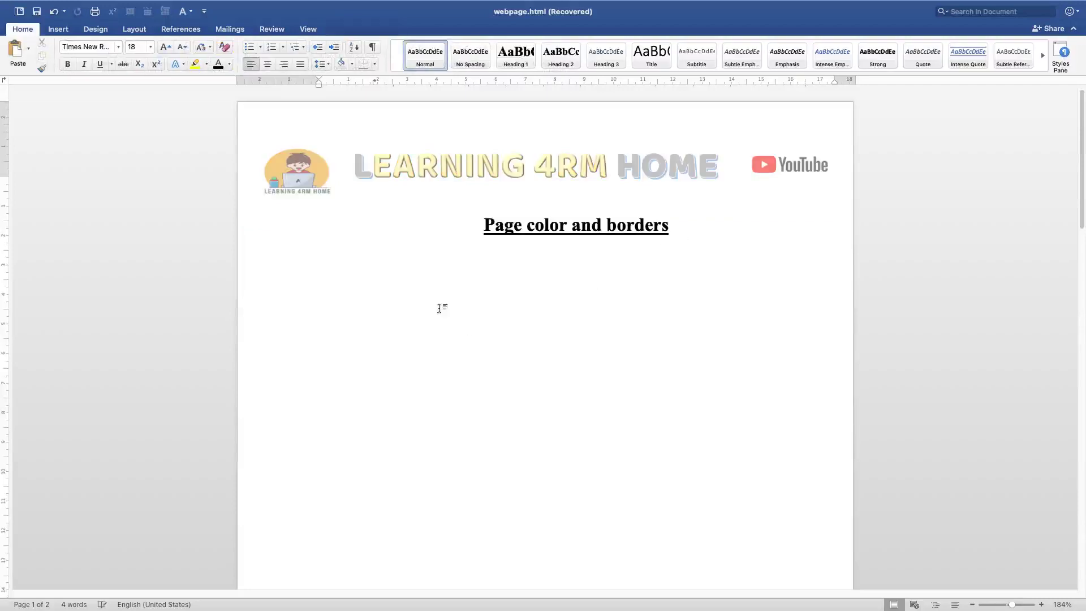
{"action": "double_click", "coordinate": [549, 227]}
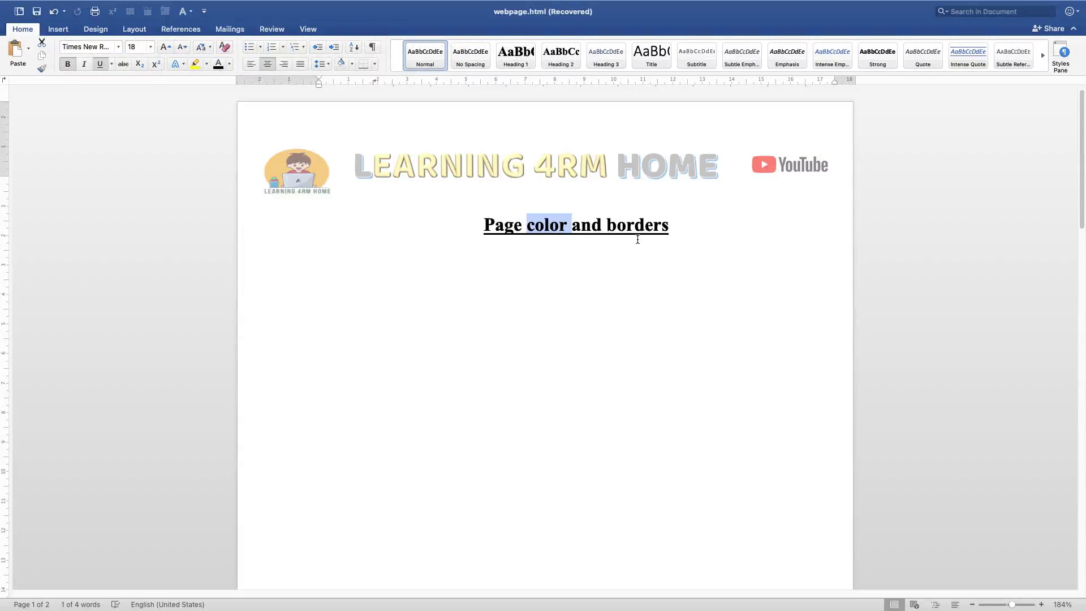
- Place the cursor on the empty line below the title and show the Design tab's Page Color palette
{"action": "left_click", "coordinate": [515, 282]}
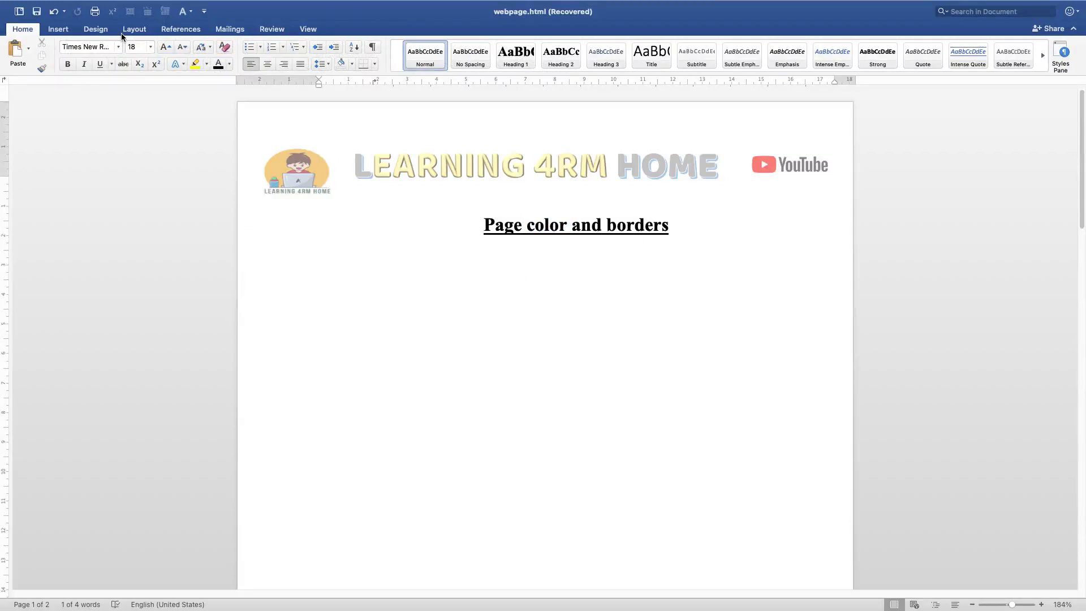
{"action": "left_click", "coordinate": [97, 30]}
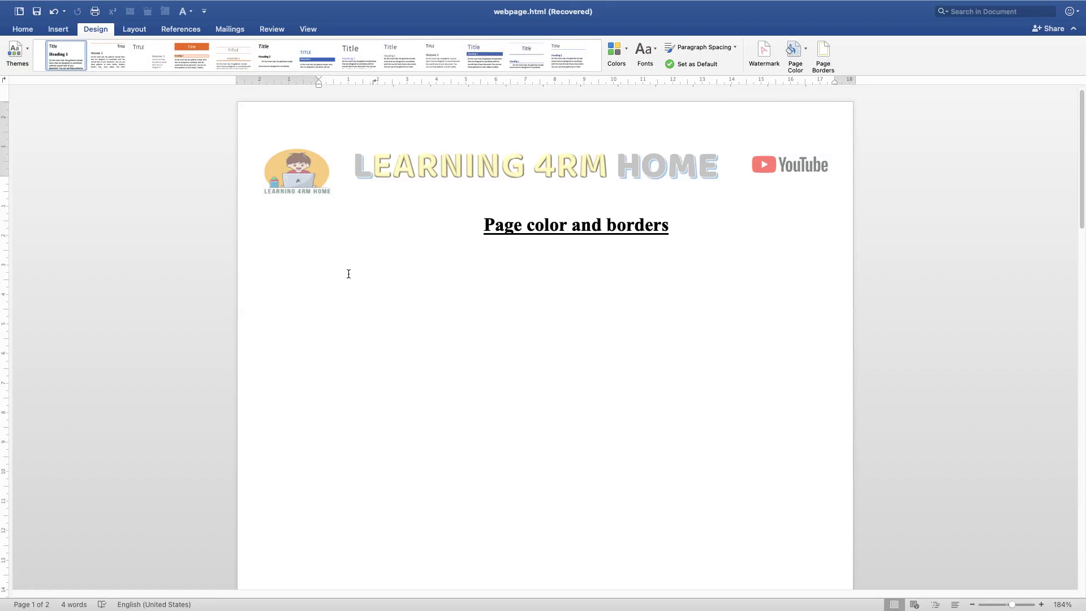
{"action": "left_click", "coordinate": [294, 282]}
{"action": "left_click", "coordinate": [485, 391]}
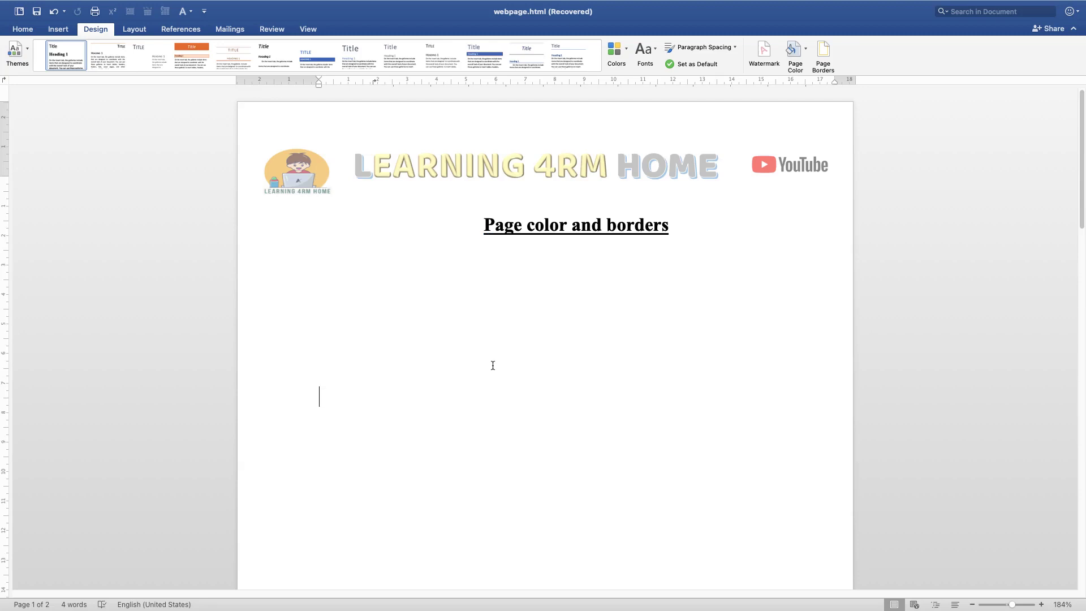
{"action": "left_click", "coordinate": [805, 51]}
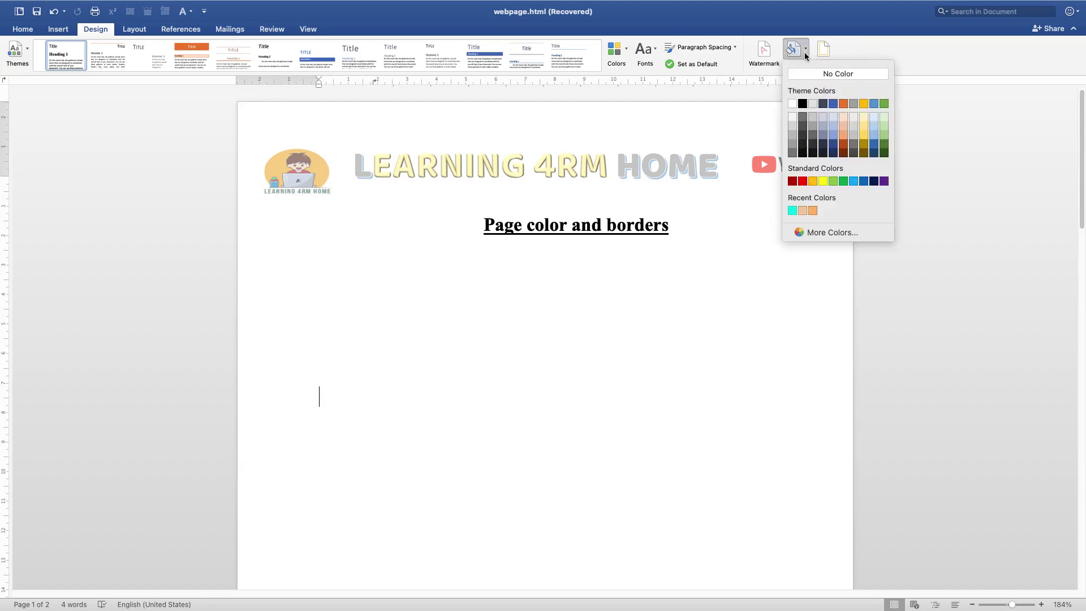
- Give the pages a light blue theme background and check both pages
{"action": "left_click", "coordinate": [874, 136]}
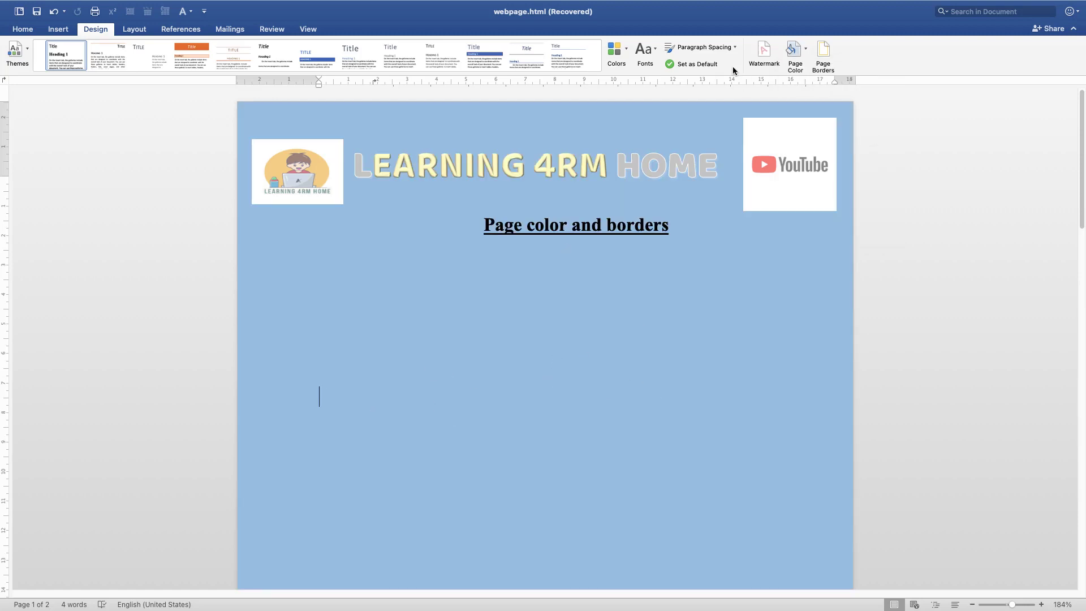
{"action": "scroll", "coordinate": [562, 509], "scroll_direction": "down", "scroll_amount": 10}
{"action": "scroll", "coordinate": [562, 510], "scroll_direction": "down", "scroll_amount": 12}
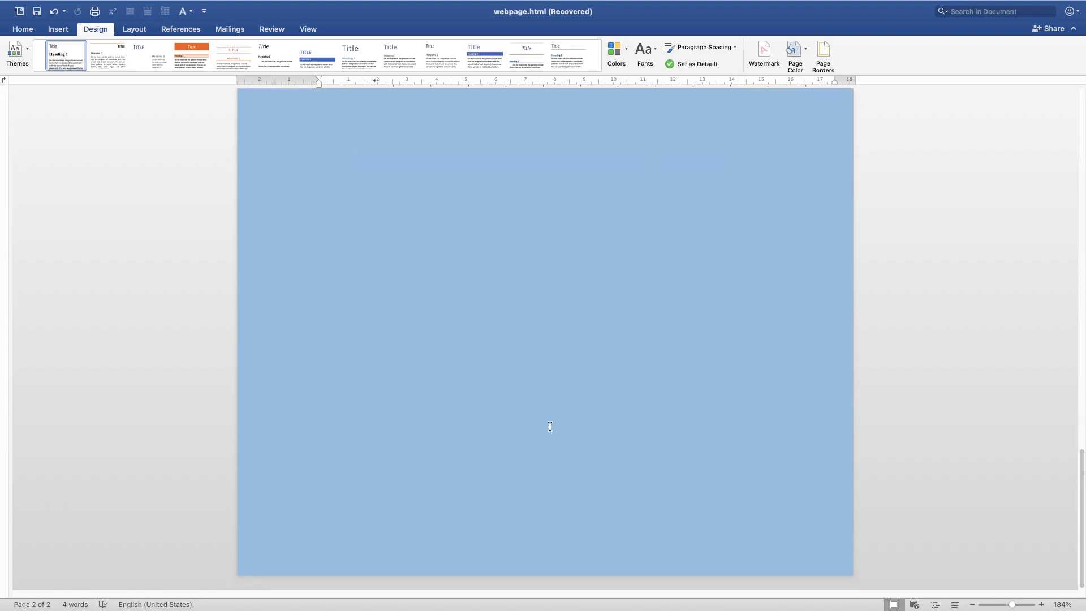
{"action": "scroll", "coordinate": [550, 426], "scroll_direction": "up", "scroll_amount": 20}
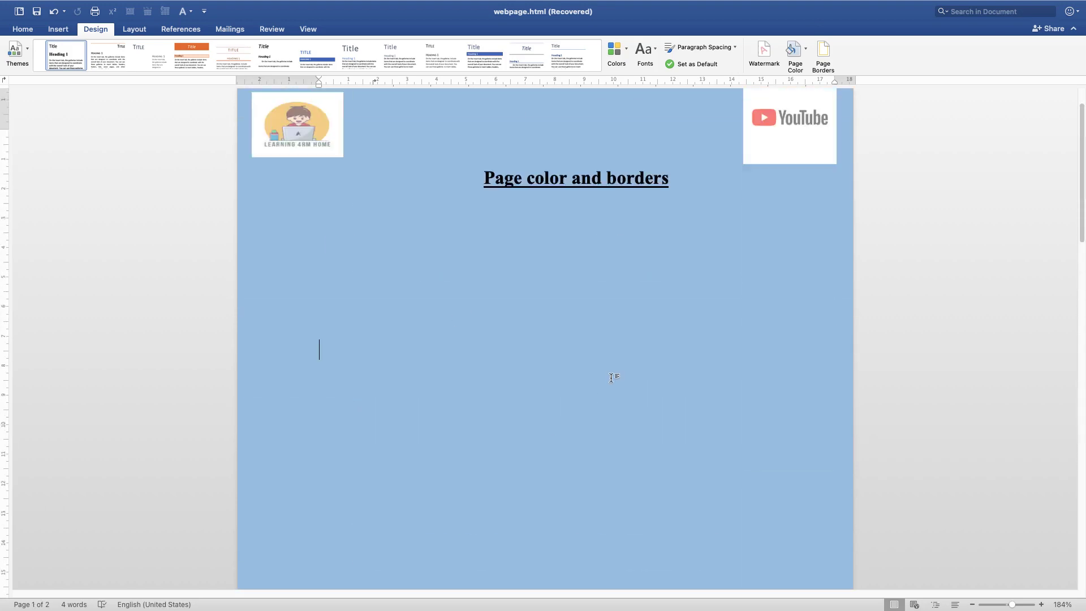
{"action": "scroll", "coordinate": [613, 377], "scroll_direction": "up", "scroll_amount": 2}
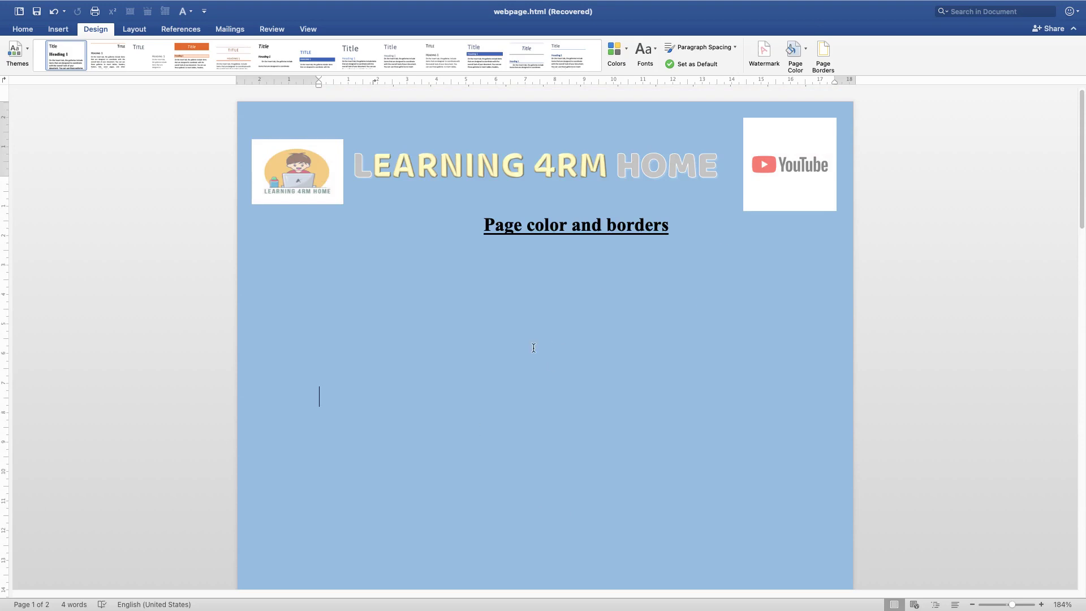
{"action": "left_click", "coordinate": [807, 56]}
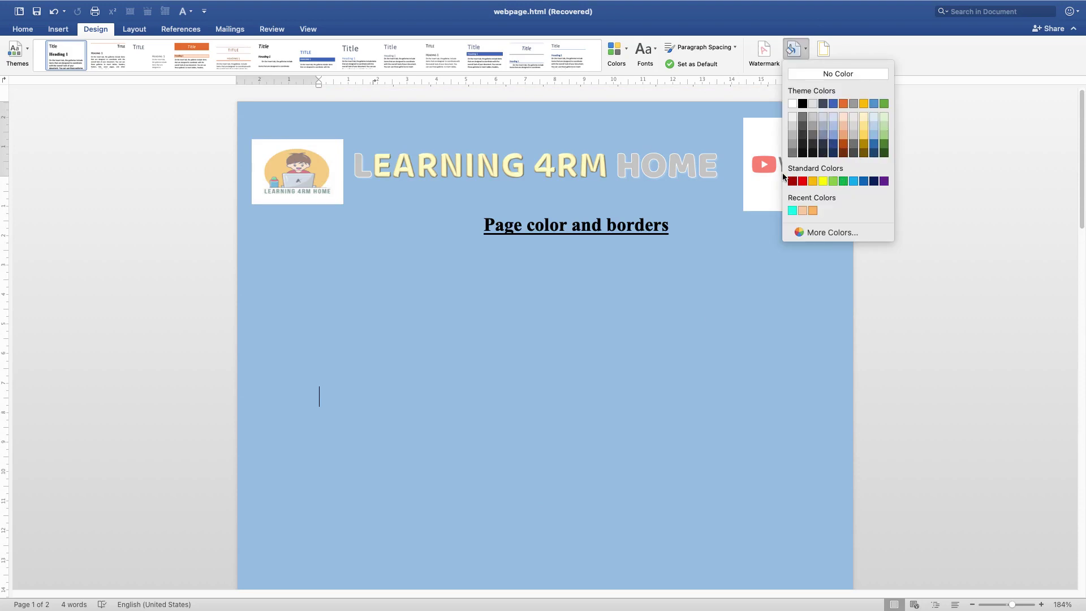
{"action": "left_click", "coordinate": [822, 236]}
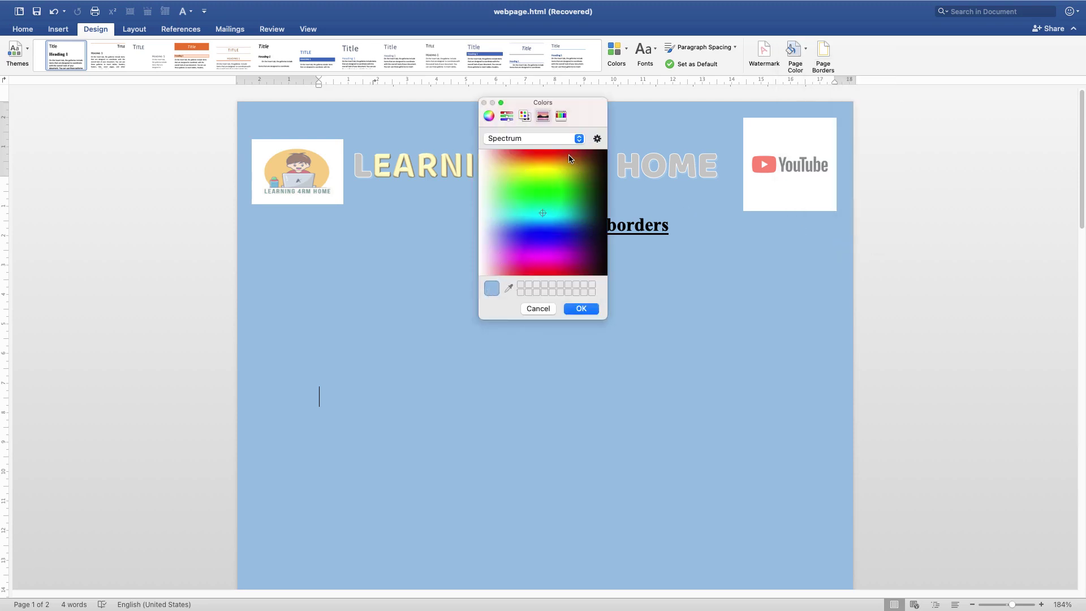
{"action": "left_click", "coordinate": [488, 117]}
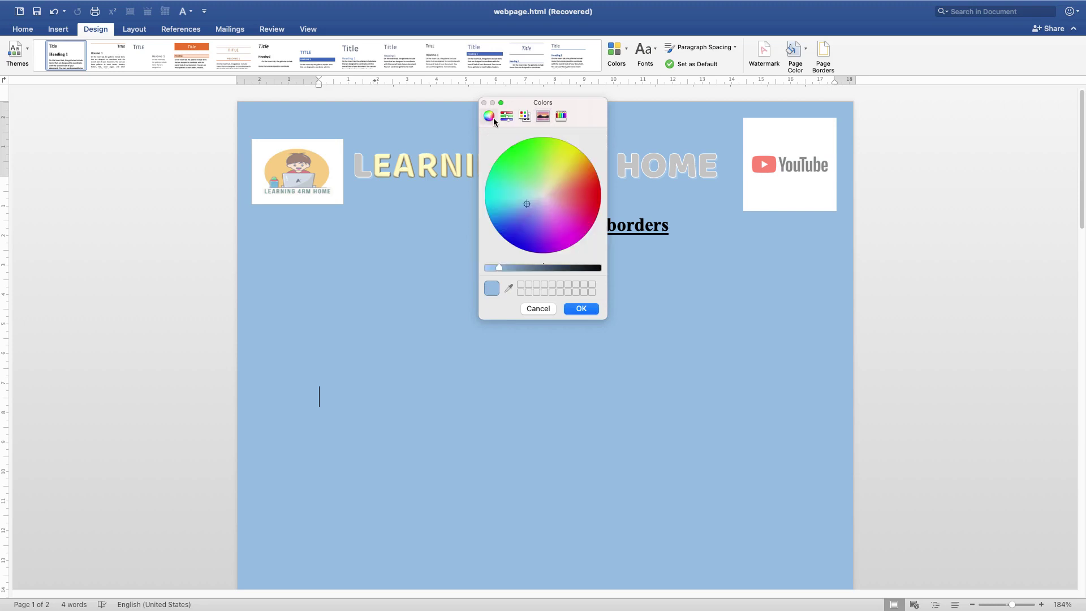
{"action": "left_click", "coordinate": [507, 116]}
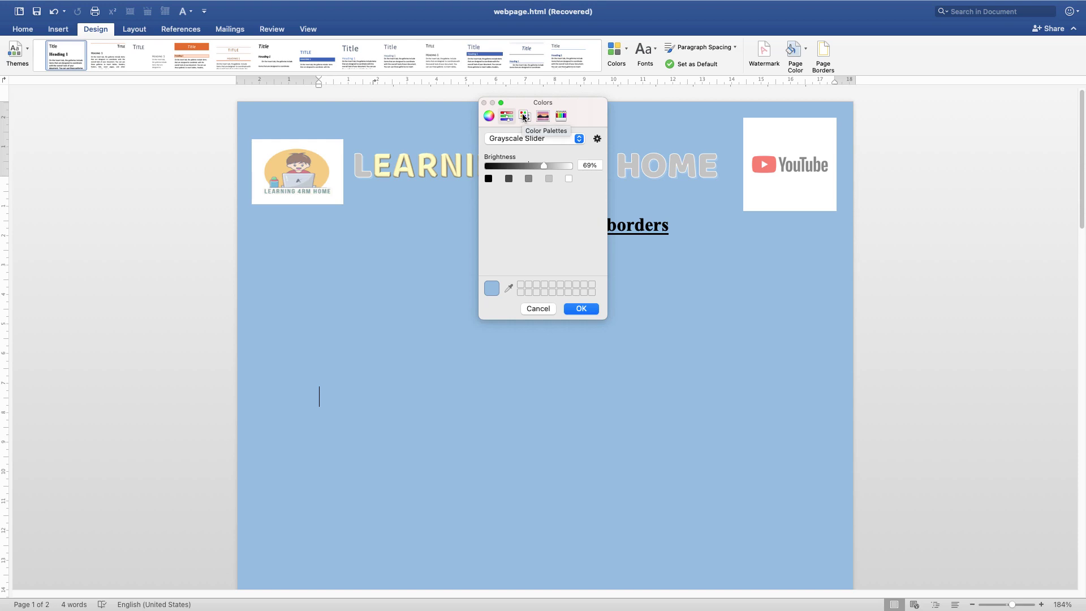
{"action": "left_click", "coordinate": [524, 117]}
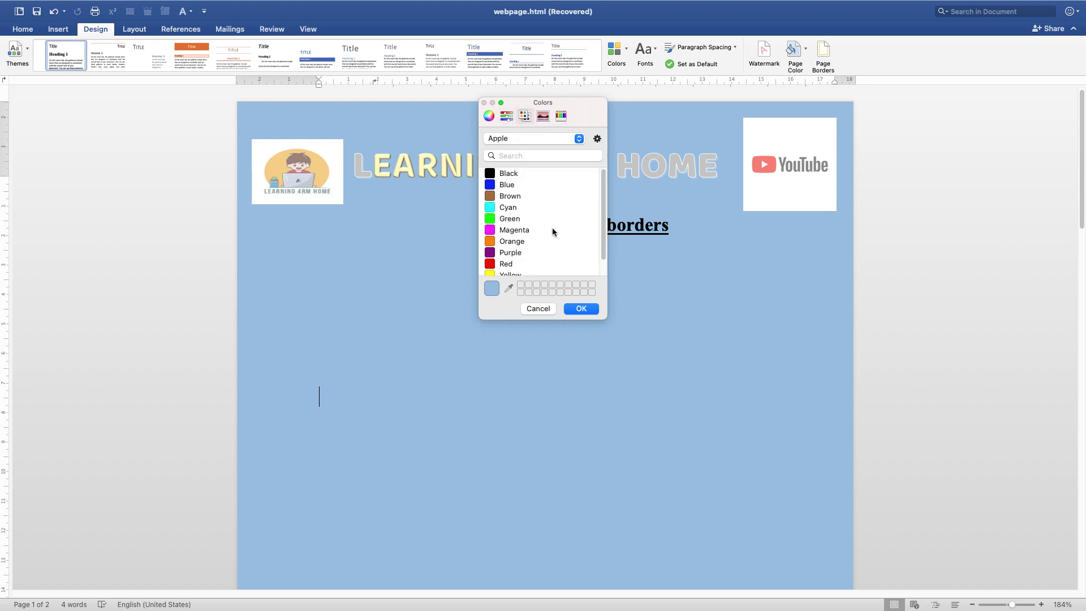
{"action": "scroll", "coordinate": [552, 228], "scroll_direction": "down", "scroll_amount": 1}
{"action": "left_click", "coordinate": [543, 117]}
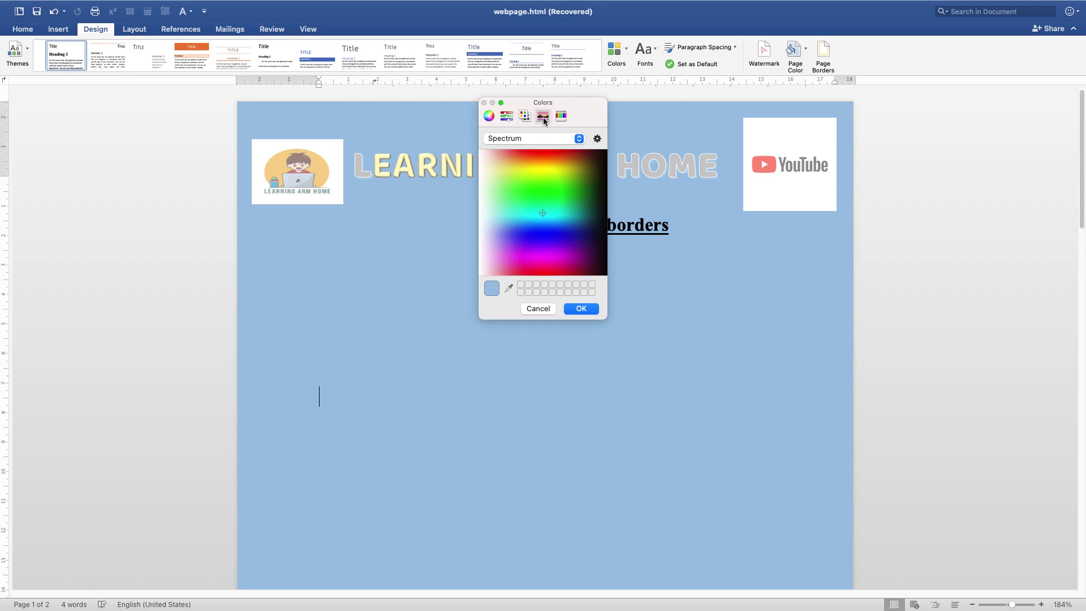
{"action": "left_click", "coordinate": [562, 117]}
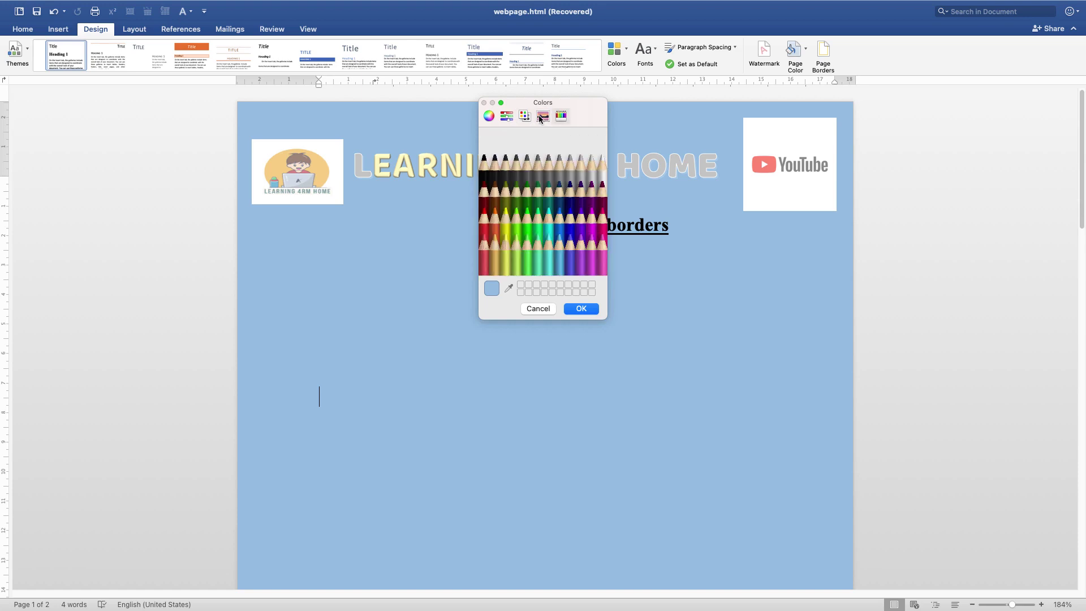
{"action": "left_click", "coordinate": [542, 115]}
{"action": "left_click", "coordinate": [523, 118]}
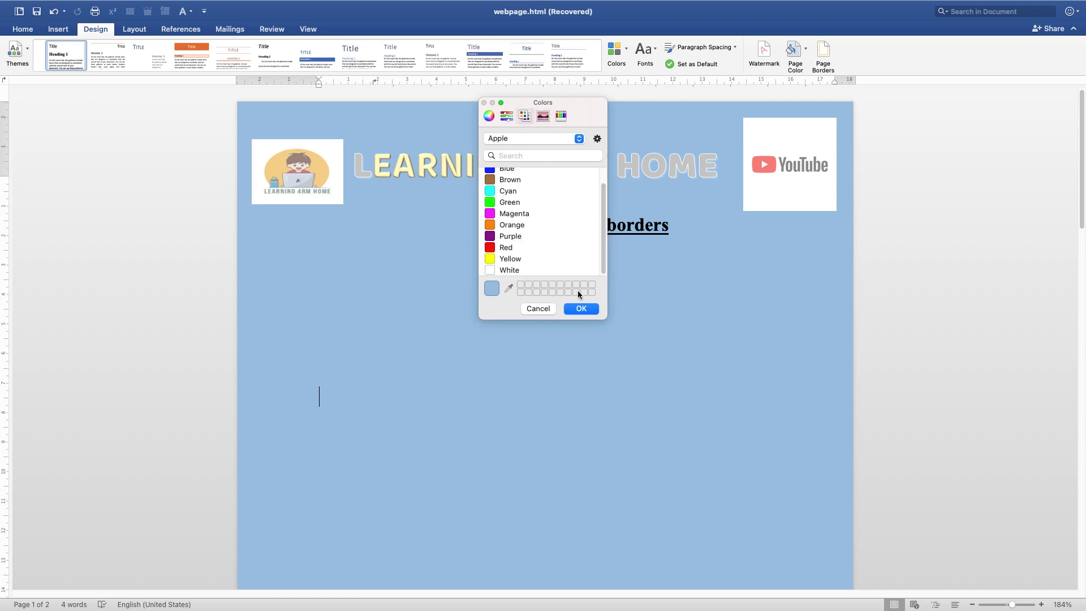
{"action": "left_click", "coordinate": [581, 308]}
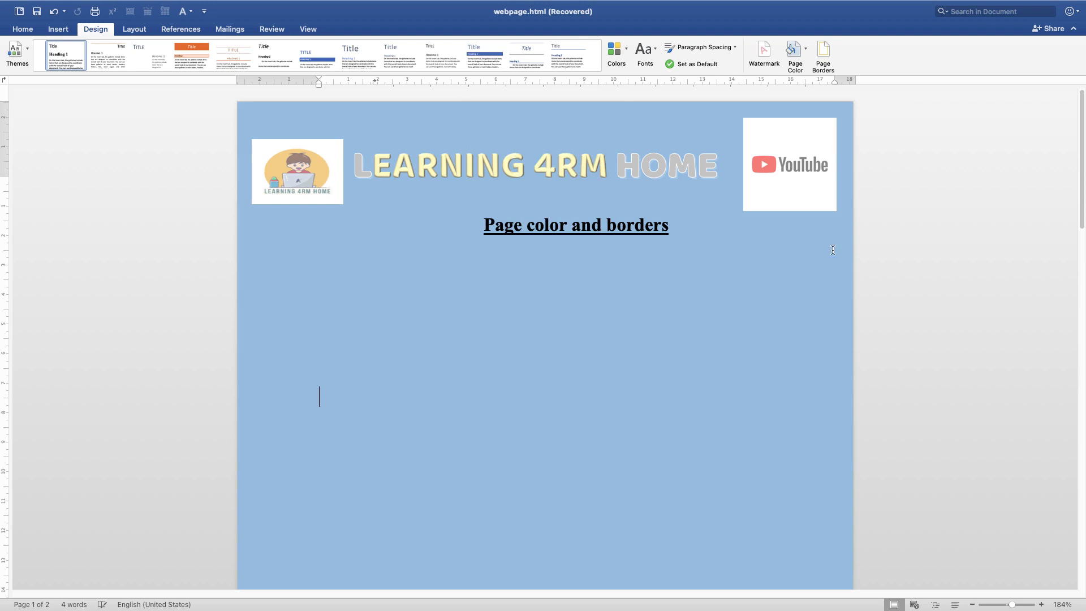
{"action": "left_click", "coordinate": [804, 51]}
- Set Page Color to No Color and select the word 'borders' in the title
{"action": "left_click", "coordinate": [818, 73]}
{"action": "left_click", "coordinate": [606, 355]}
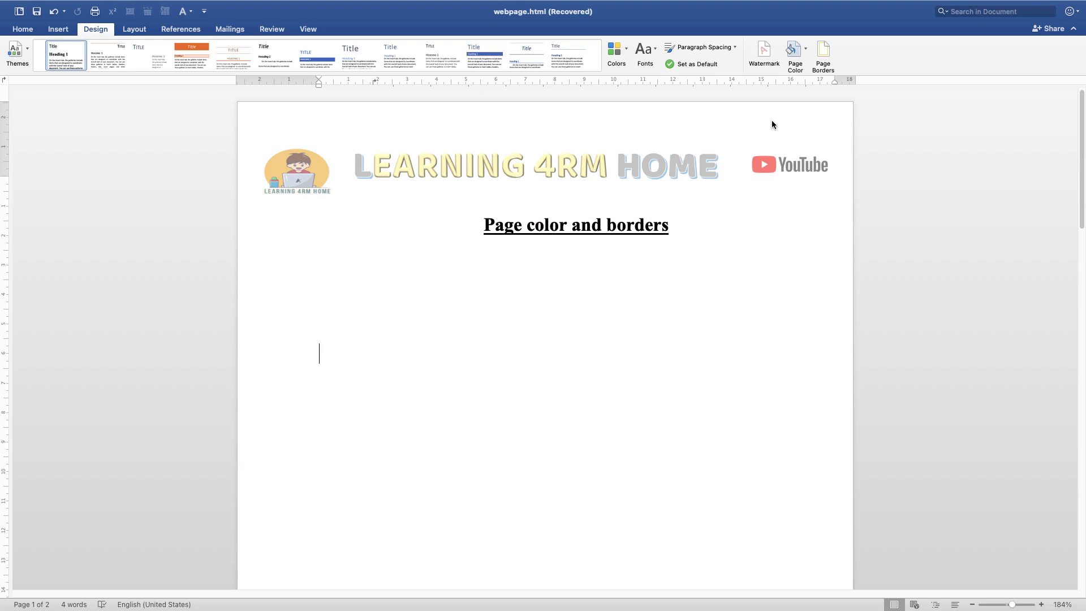
{"action": "double_click", "coordinate": [636, 227]}
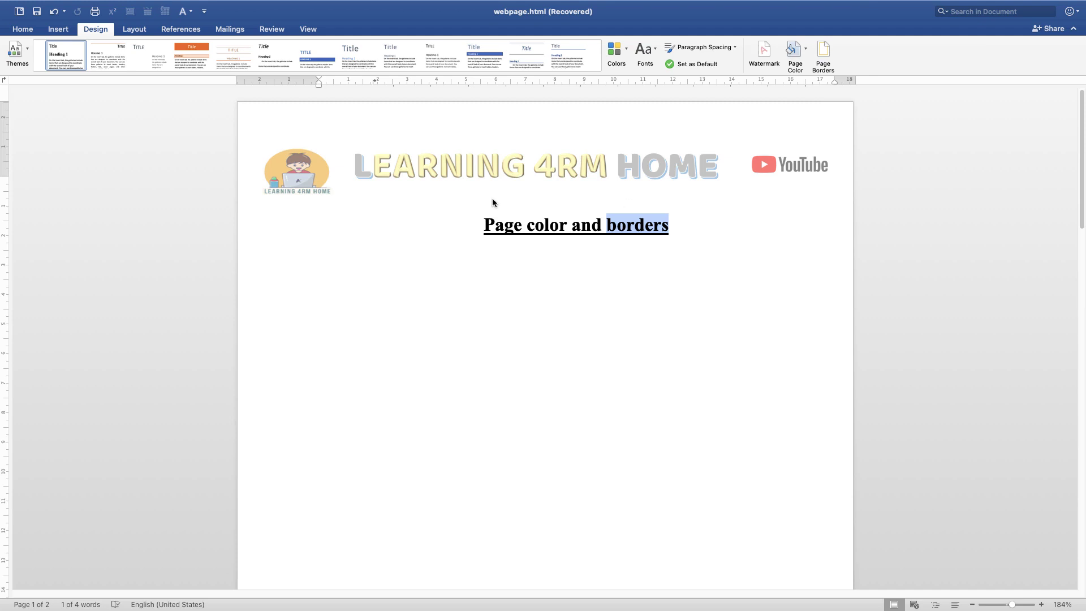
- Open Borders and Shading for the word 'borders' and compare its Borders and Page Border tabs
{"action": "left_click", "coordinate": [821, 51]}
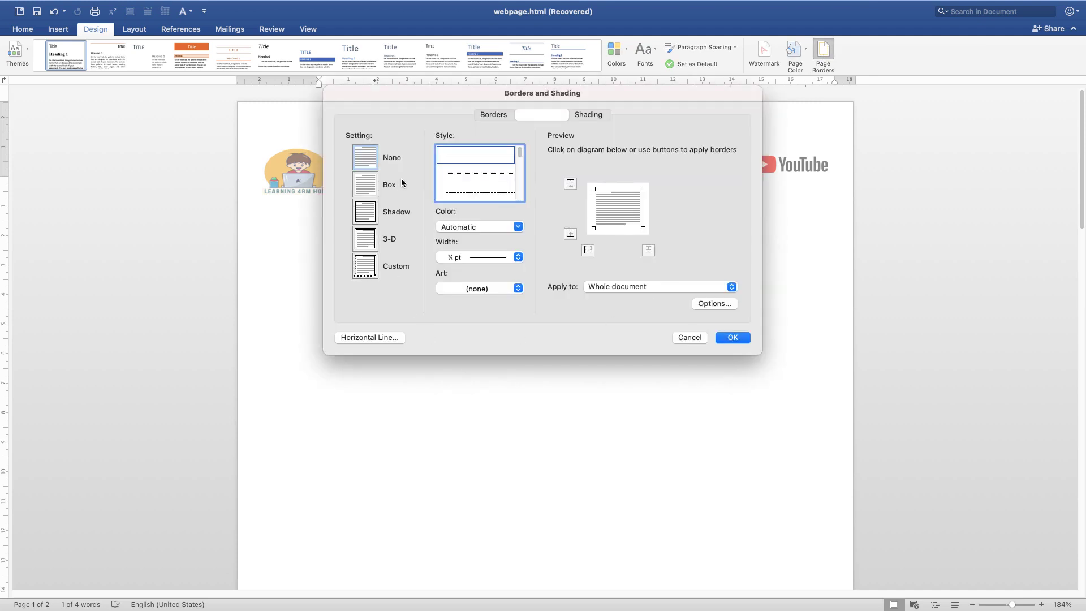
{"action": "left_click", "coordinate": [494, 115]}
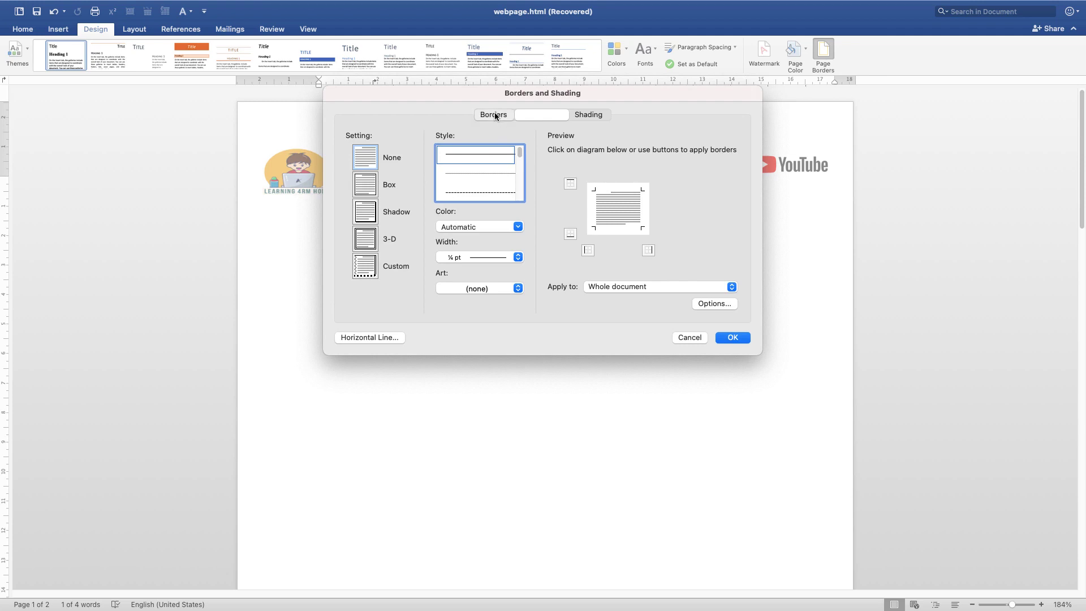
{"action": "left_click", "coordinate": [529, 115]}
{"action": "left_click", "coordinate": [487, 113]}
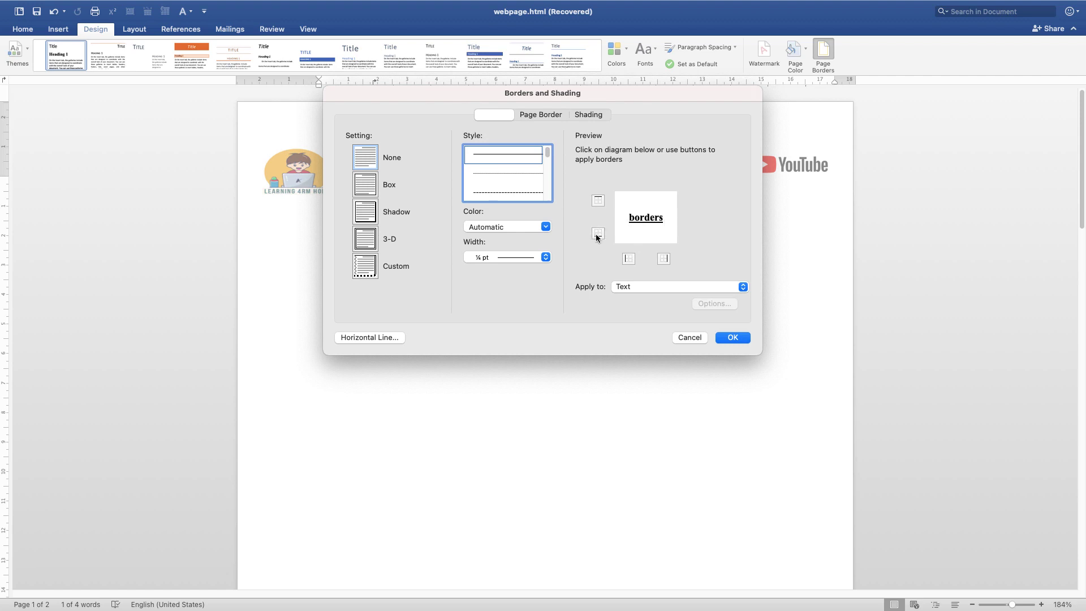
- Try a box border on 'borders', remove it again, and go to the Page Border tab
{"action": "left_click", "coordinate": [629, 259]}
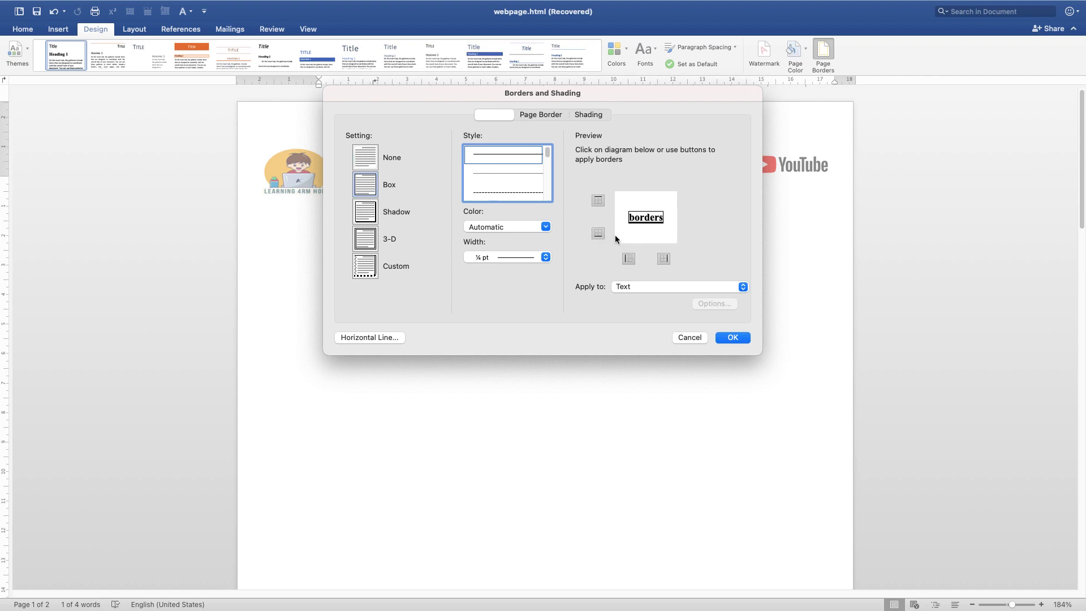
{"action": "left_click", "coordinate": [600, 198]}
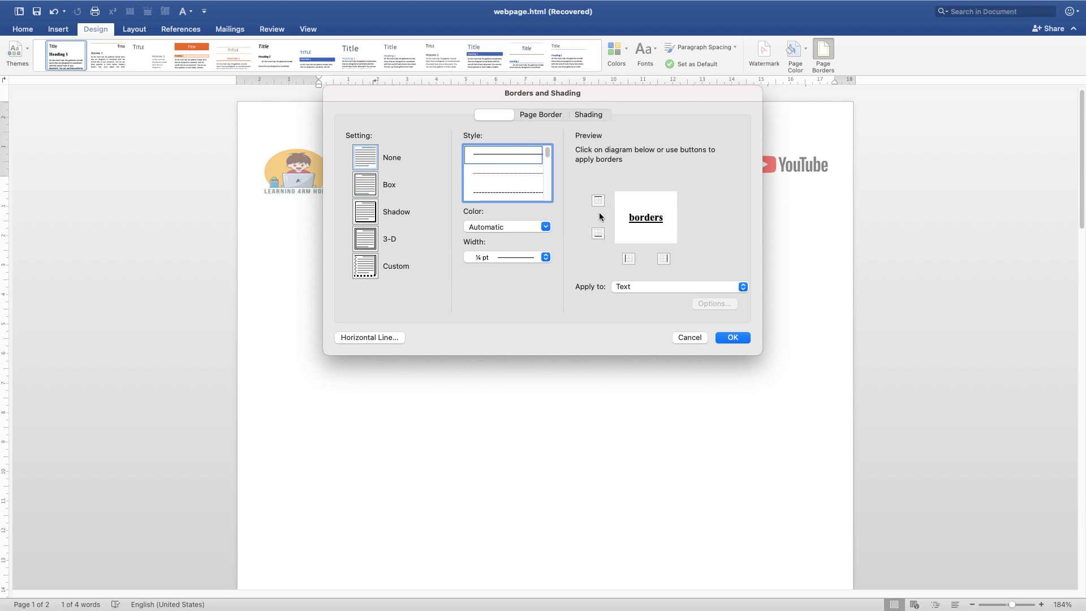
{"action": "left_click", "coordinate": [599, 202]}
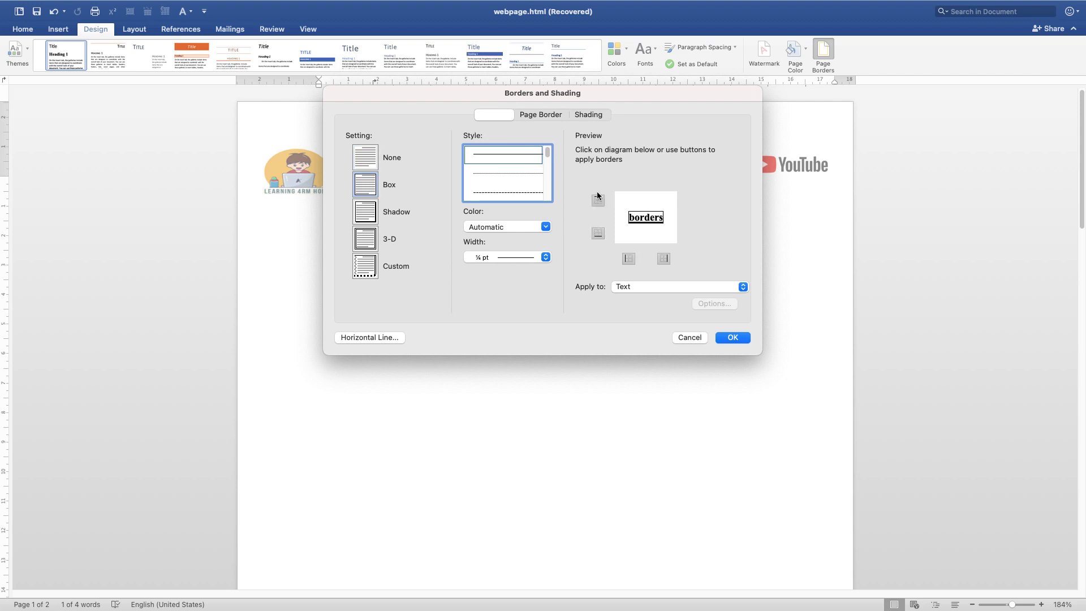
{"action": "left_click", "coordinate": [599, 201]}
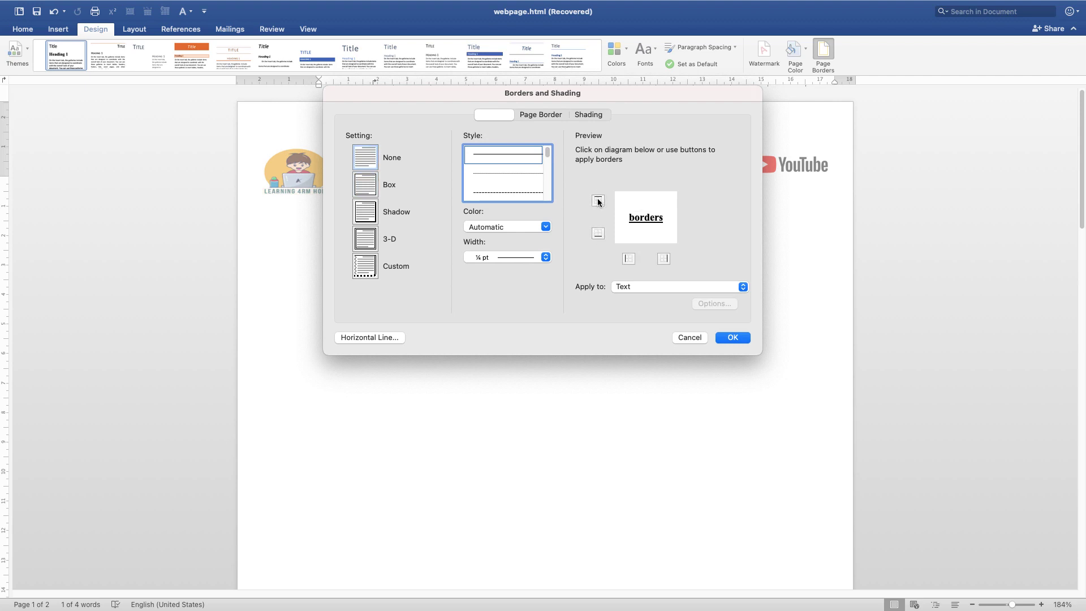
{"action": "left_click", "coordinate": [544, 115]}
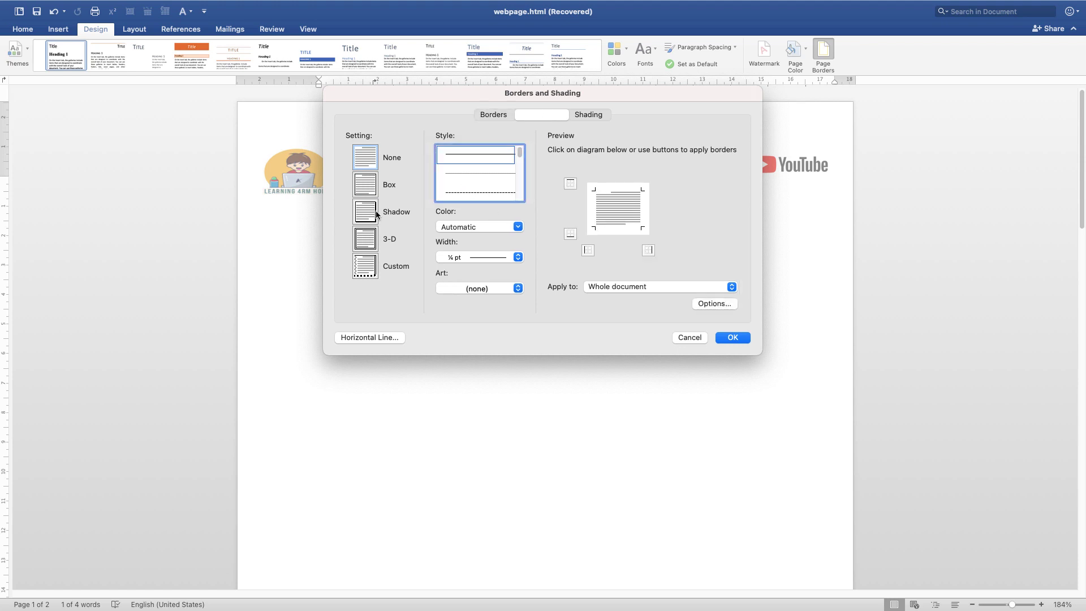
- Apply a 3-D, double-line, dark orange, 4½ pt page border
{"action": "left_click", "coordinate": [361, 247]}
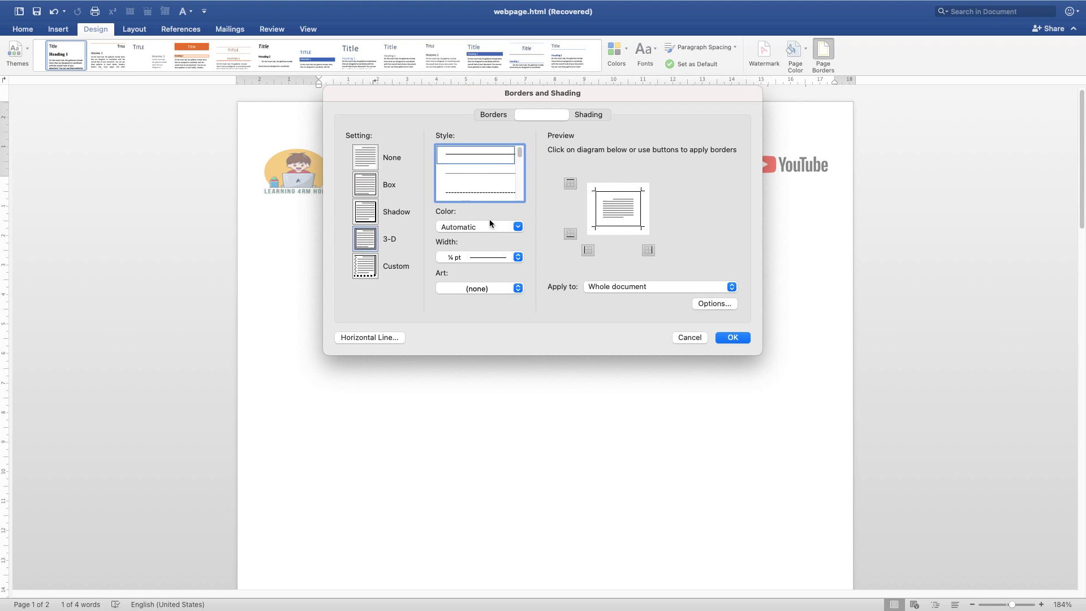
{"action": "left_click_drag", "start_coordinate": [520, 152], "coordinate": [521, 176]}
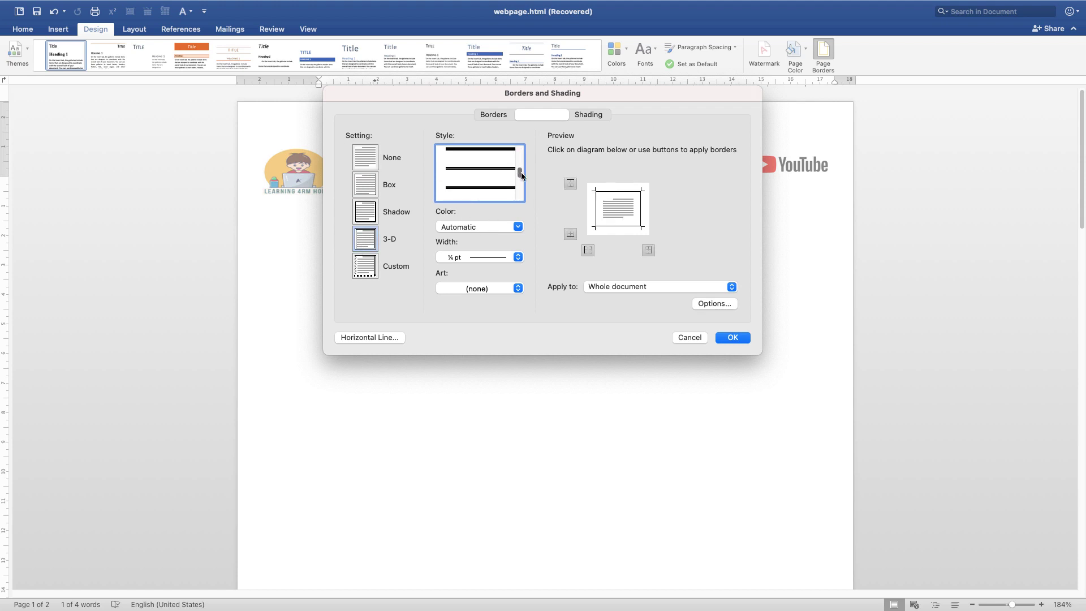
{"action": "left_click", "coordinate": [457, 155]}
{"action": "left_click", "coordinate": [477, 193]}
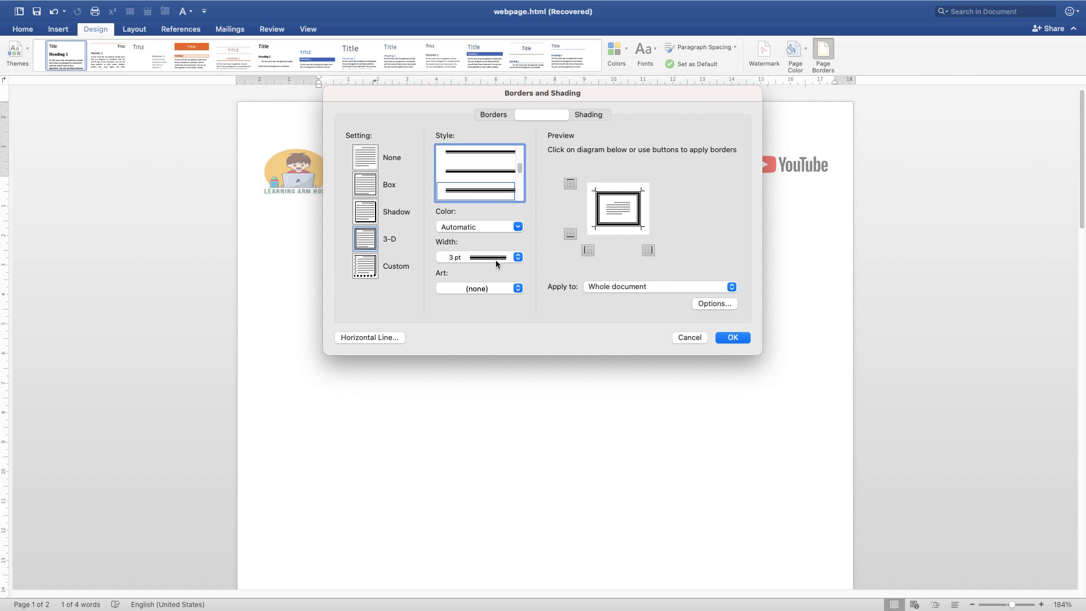
{"action": "left_click", "coordinate": [489, 229]}
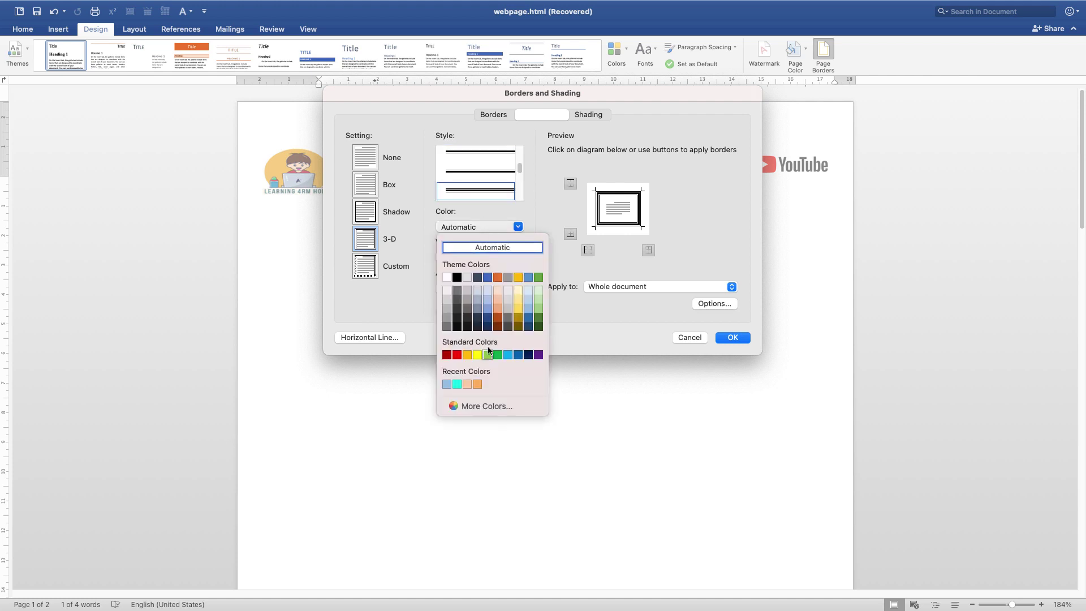
{"action": "left_click", "coordinate": [497, 321]}
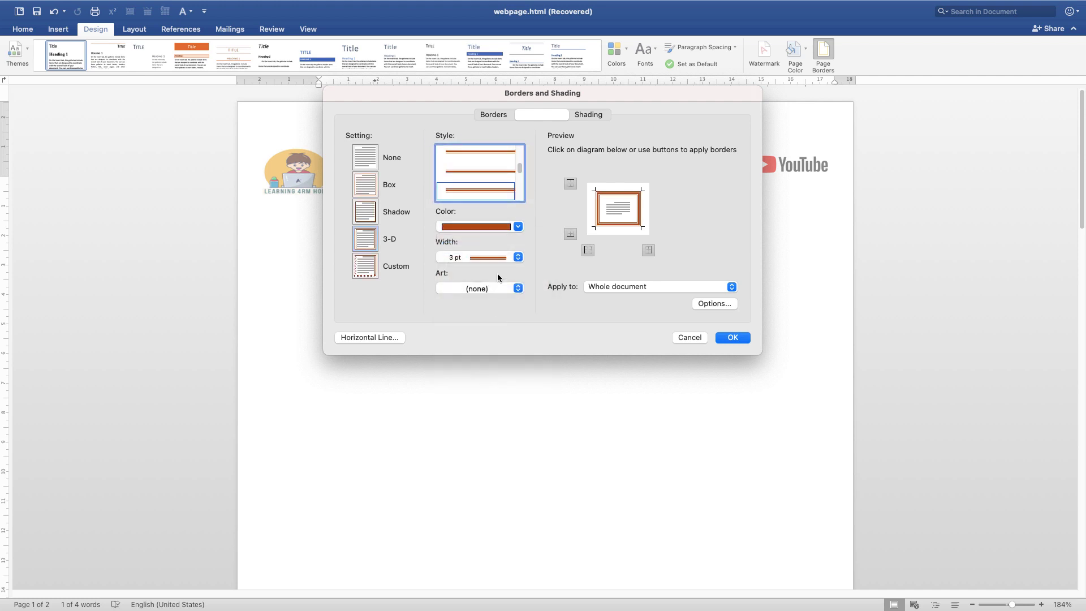
{"action": "left_click", "coordinate": [497, 259]}
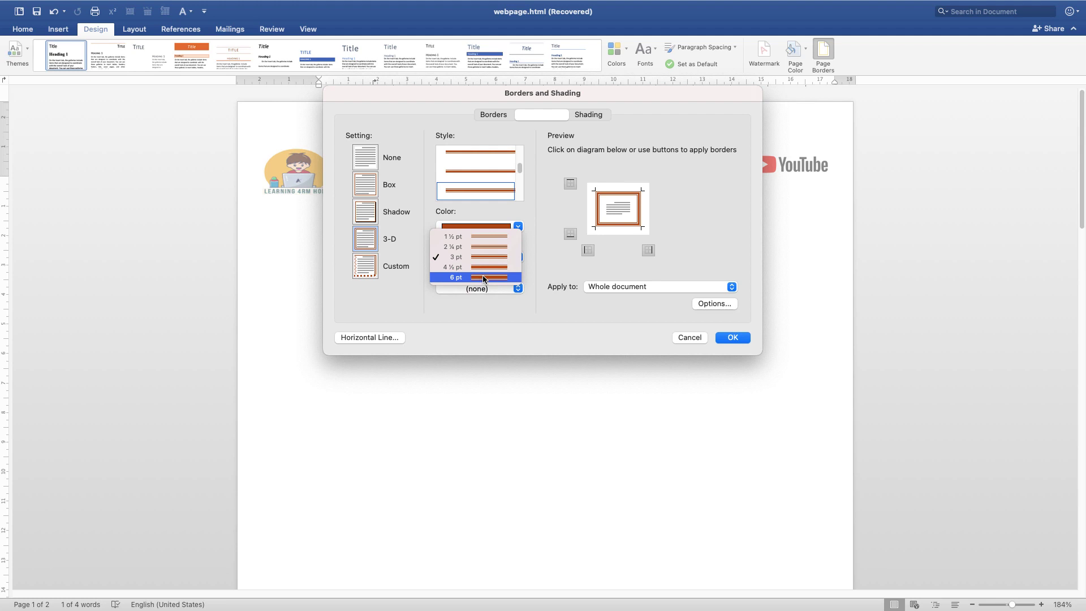
{"action": "left_click", "coordinate": [485, 268]}
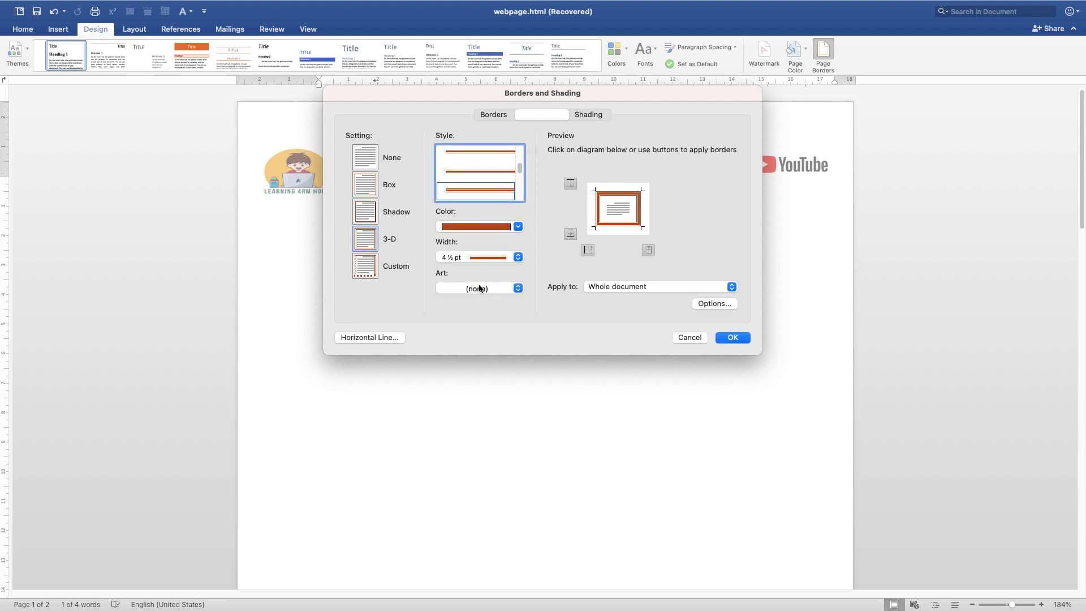
{"action": "left_click", "coordinate": [733, 337]}
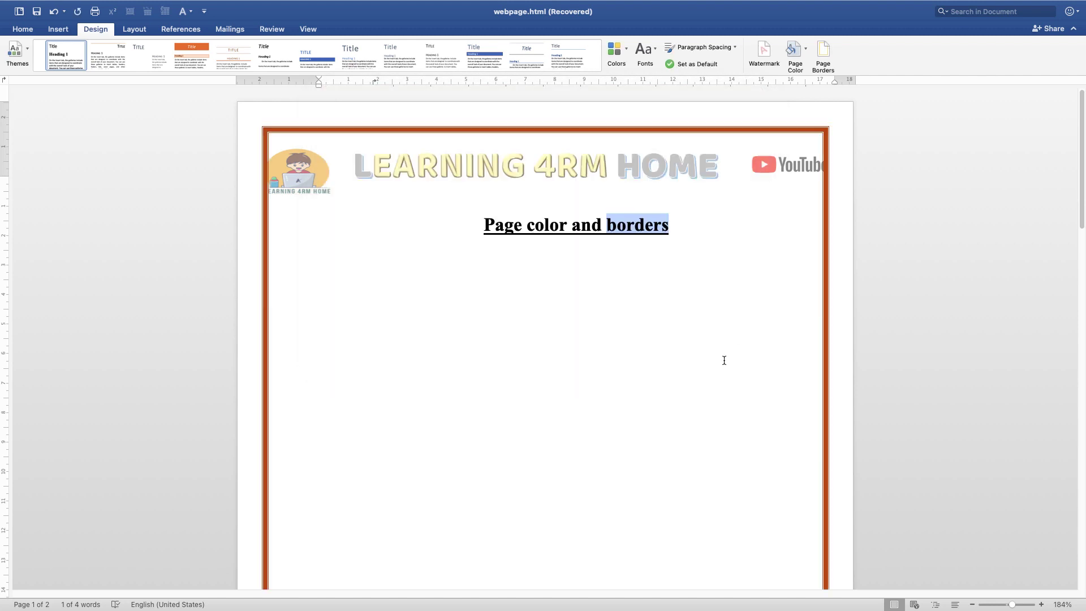
- Reopen Page Borders and change the border colour to the blue theme colour
{"action": "scroll", "coordinate": [723, 359], "scroll_direction": "down", "scroll_amount": 20}
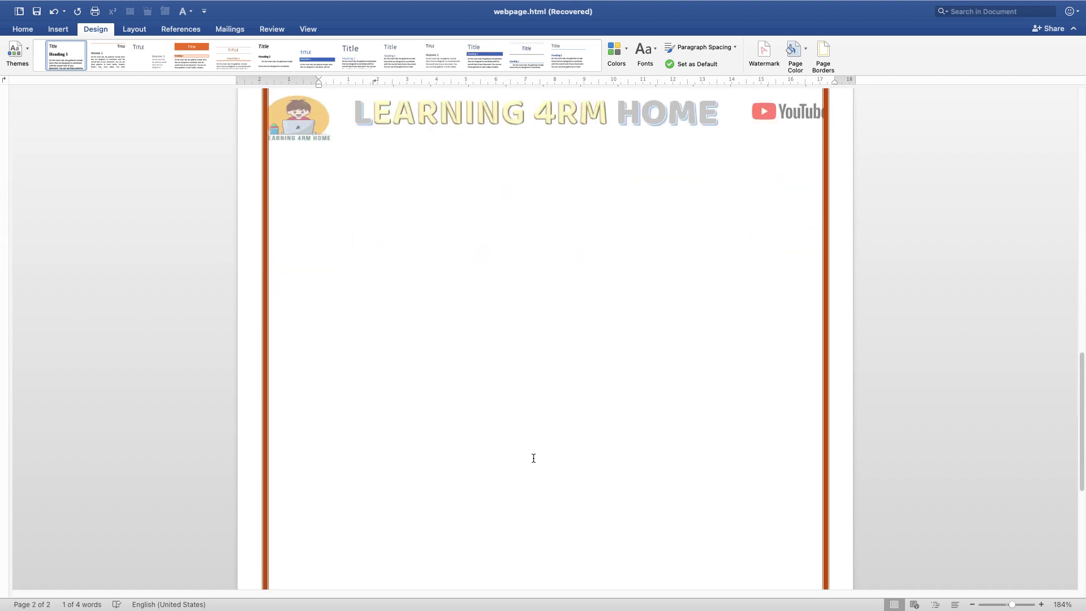
{"action": "scroll", "coordinate": [567, 434], "scroll_direction": "up", "scroll_amount": 15}
{"action": "scroll", "coordinate": [557, 332], "scroll_direction": "up", "scroll_amount": 5}
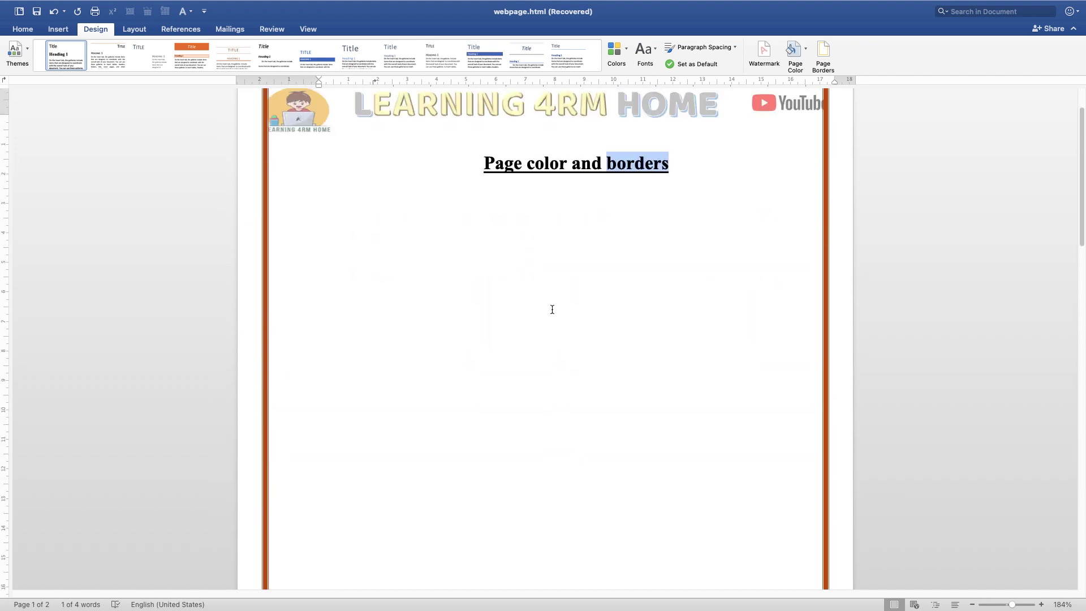
{"action": "left_click", "coordinate": [826, 49]}
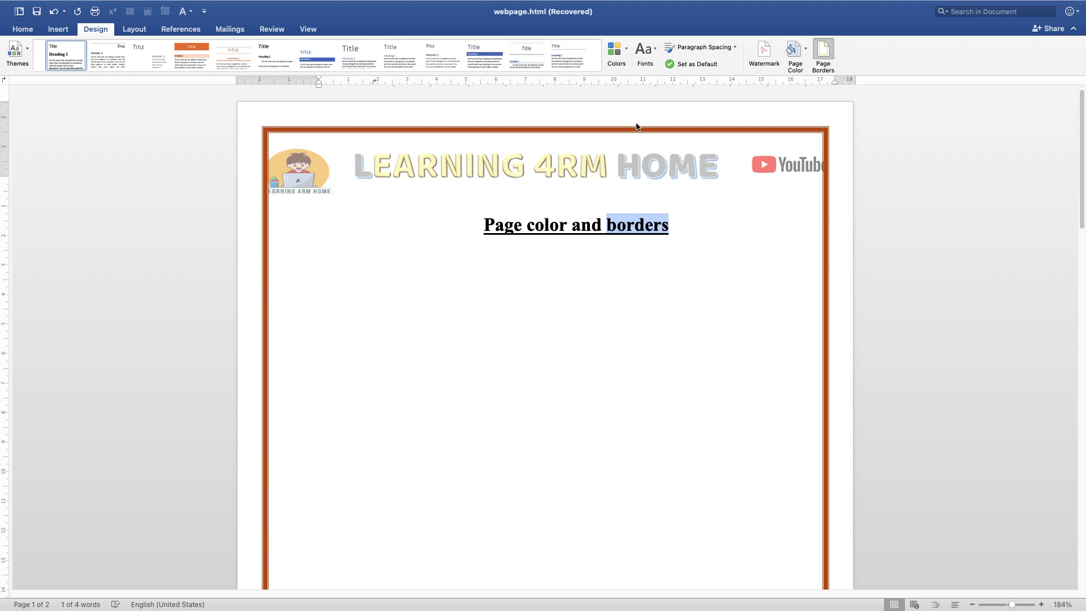
{"action": "left_click", "coordinate": [484, 228]}
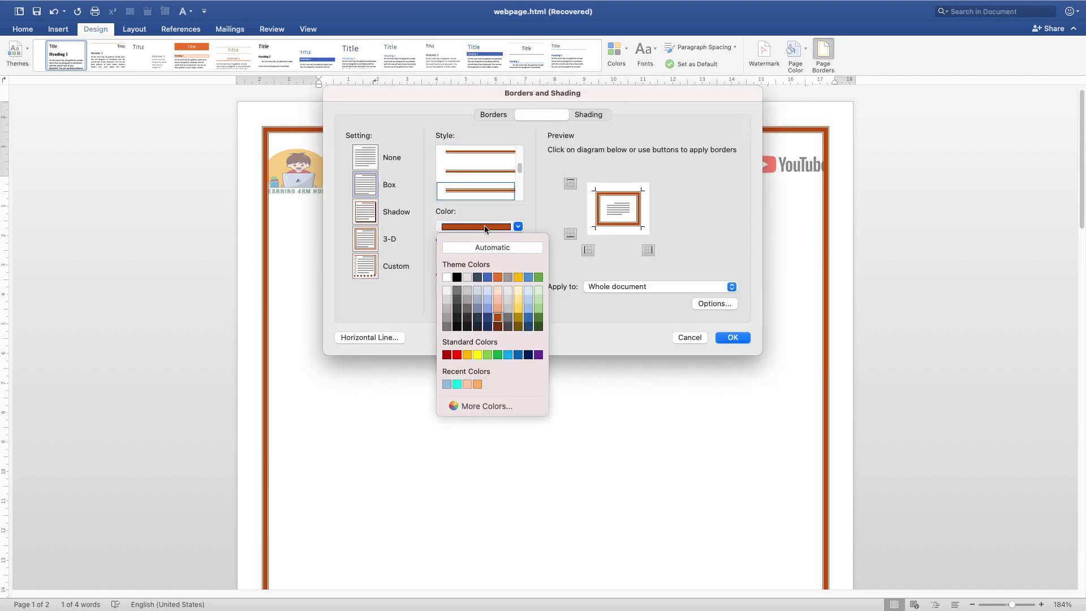
{"action": "left_click", "coordinate": [487, 277]}
- Apply the blue border, then replace it with the brown gift-box art border at 24 pt
{"action": "left_click", "coordinate": [740, 338]}
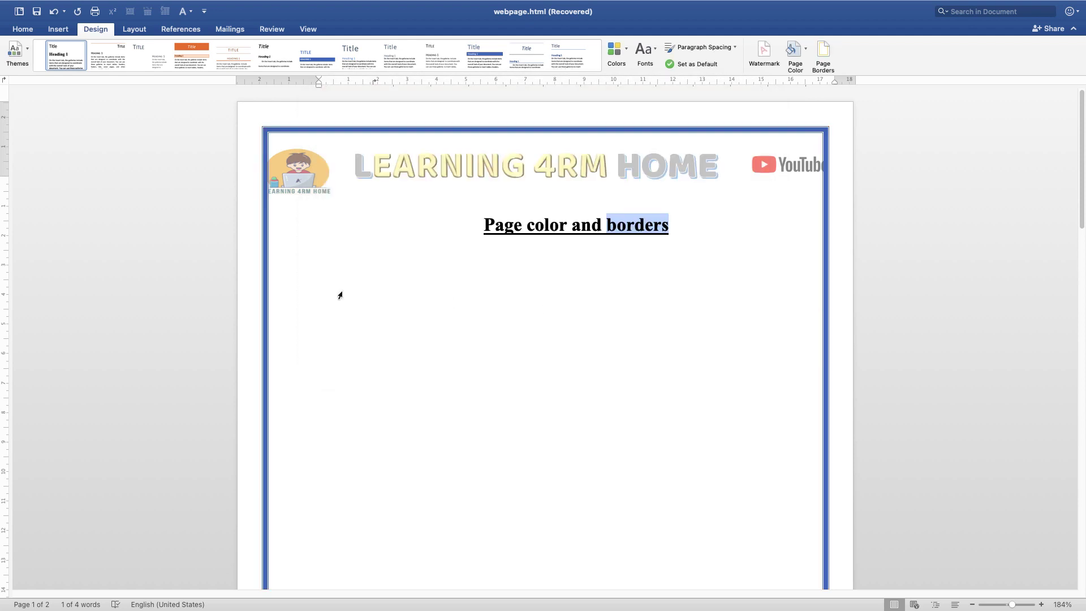
{"action": "left_click", "coordinate": [823, 63]}
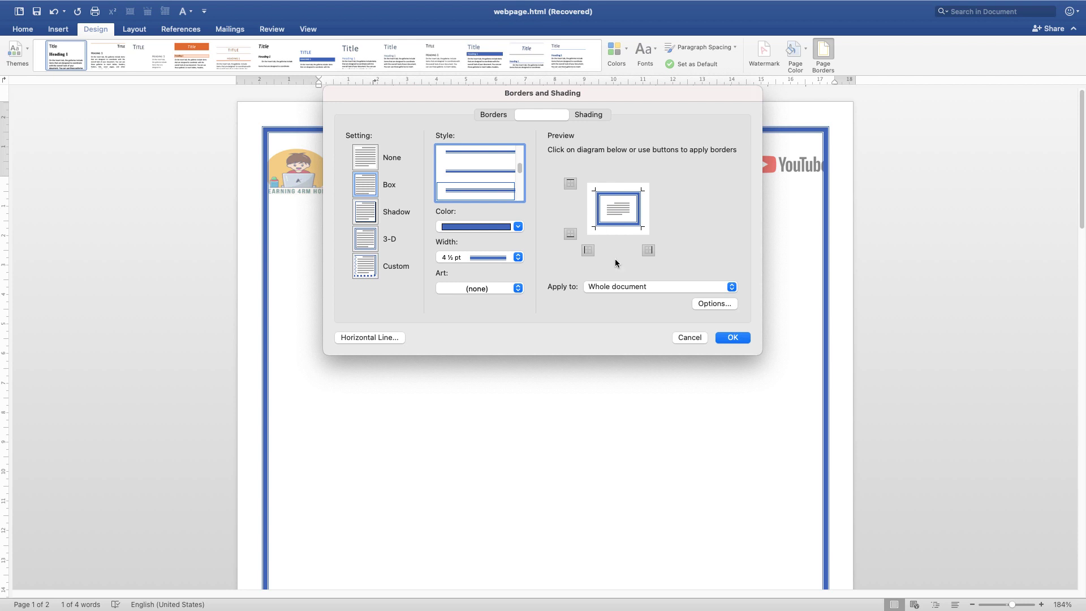
{"action": "left_click", "coordinate": [453, 290]}
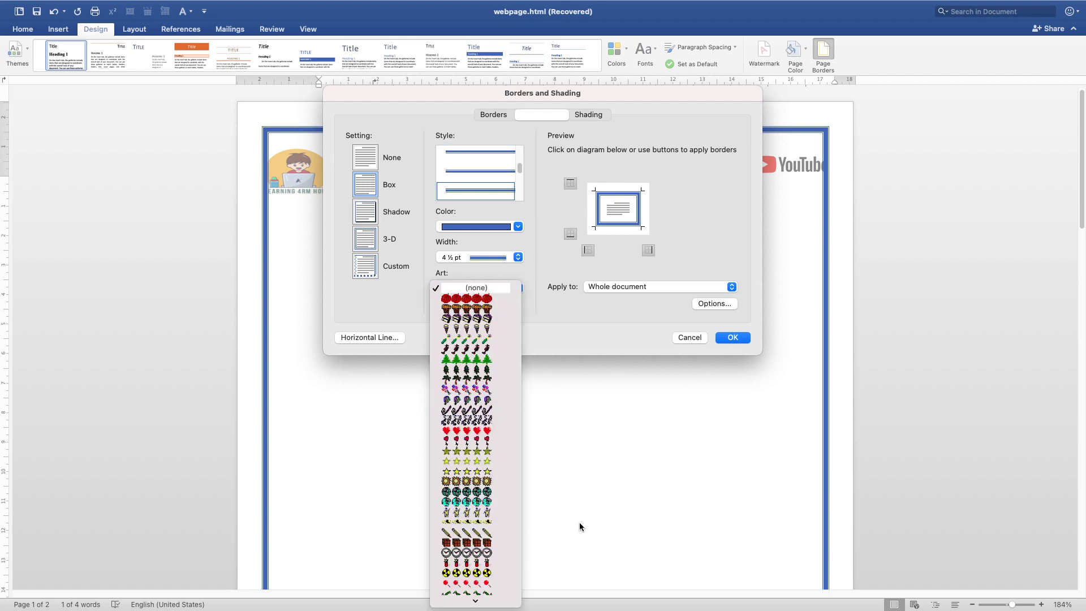
{"action": "scroll", "coordinate": [453, 564], "scroll_direction": "down", "scroll_amount": 7}
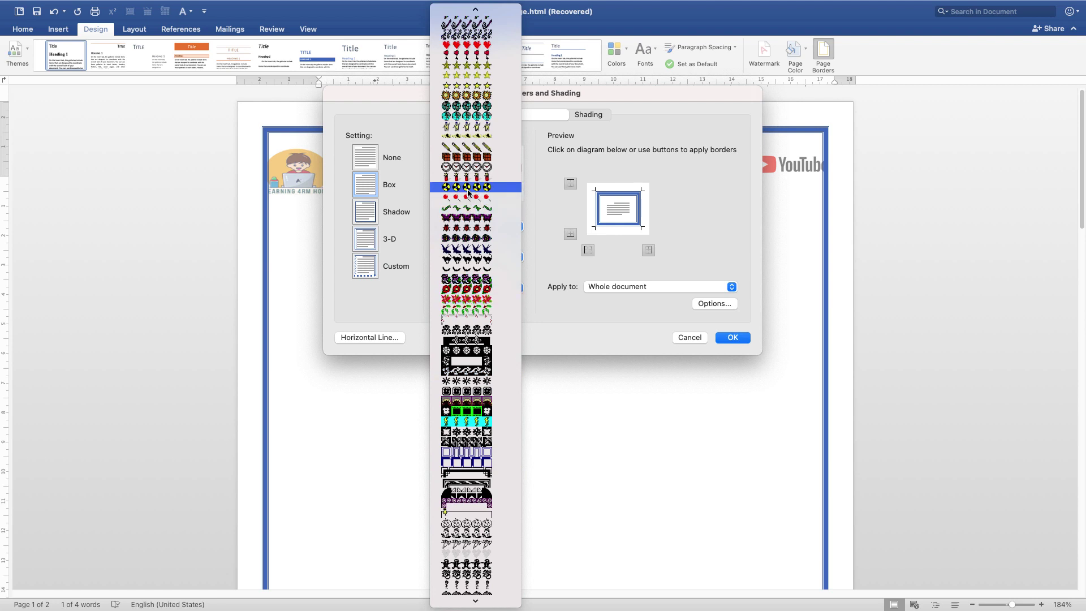
{"action": "left_click", "coordinate": [460, 157]}
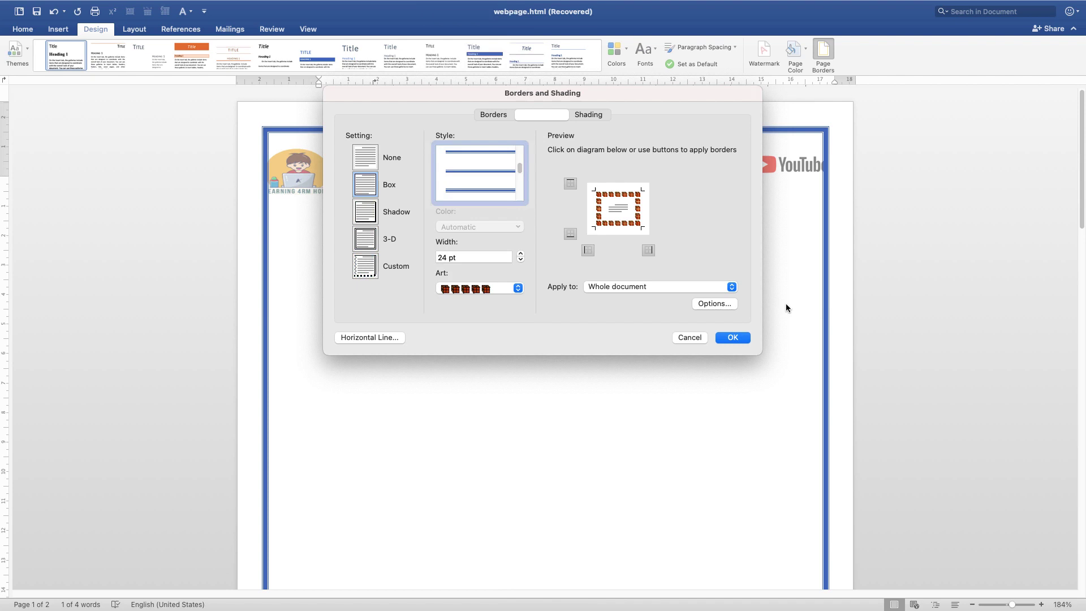
{"action": "left_click", "coordinate": [733, 338]}
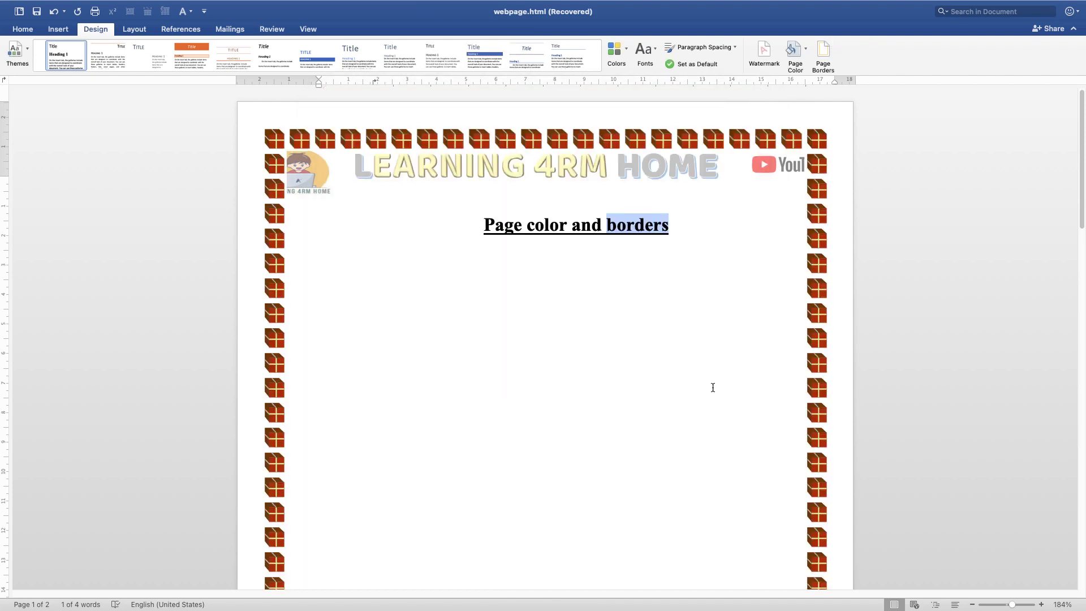
- Reopen Page Borders and review the Apply to choices, keeping Whole document
{"action": "scroll", "coordinate": [583, 385], "scroll_direction": "down", "scroll_amount": 10}
{"action": "scroll", "coordinate": [641, 301], "scroll_direction": "up", "scroll_amount": 8}
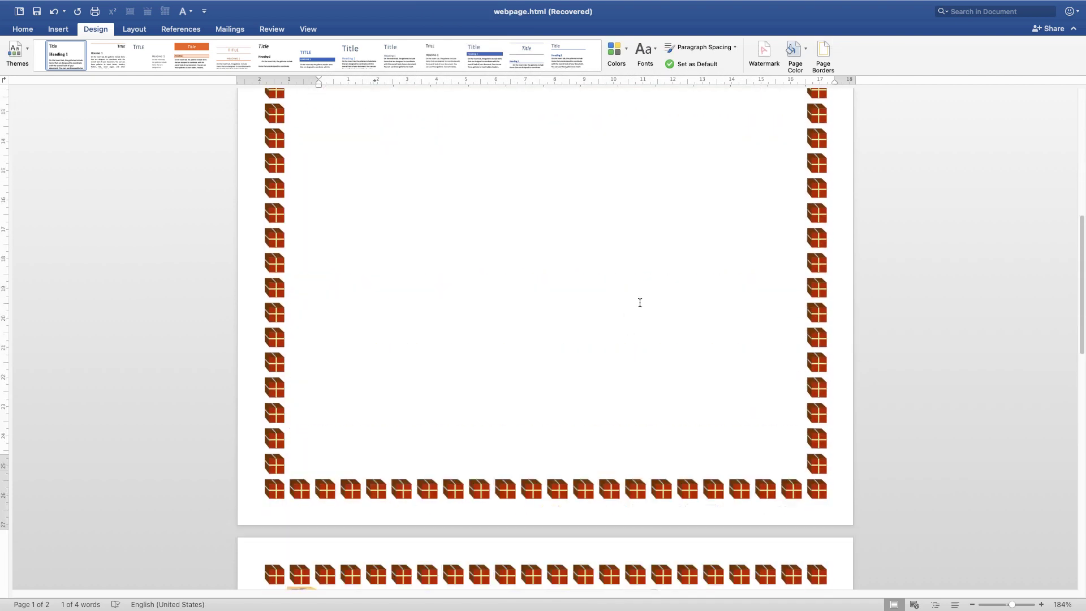
{"action": "left_click", "coordinate": [820, 58]}
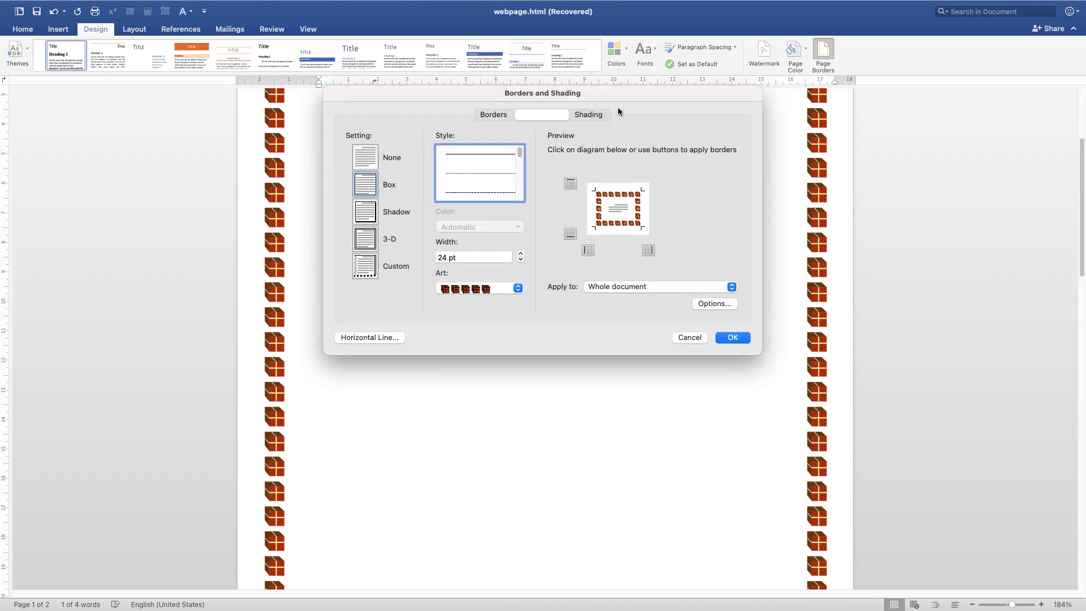
{"action": "left_click", "coordinate": [650, 291]}
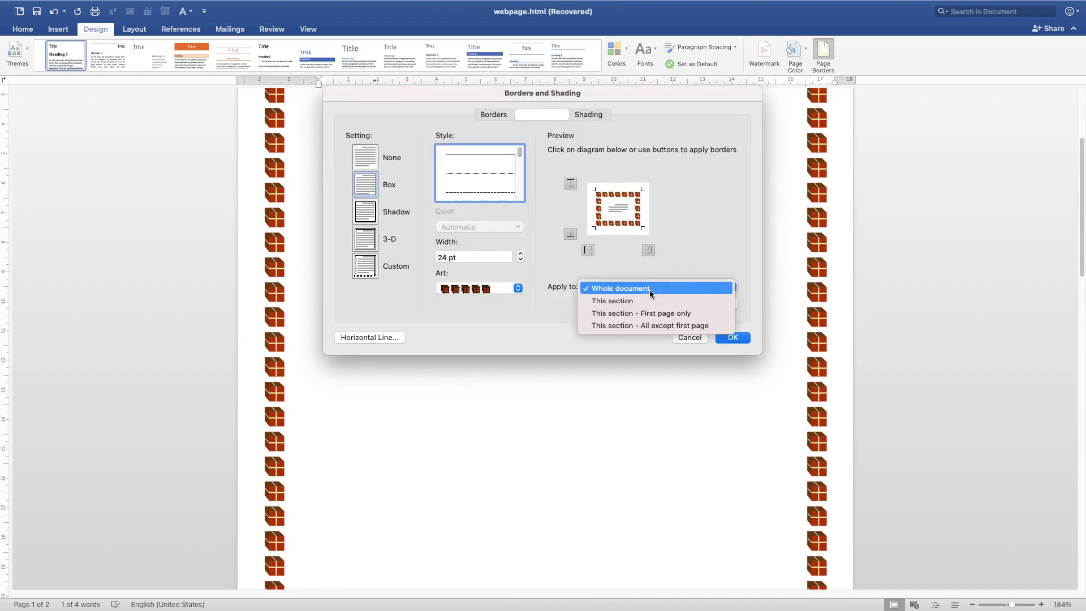
{"action": "left_click", "coordinate": [650, 287]}
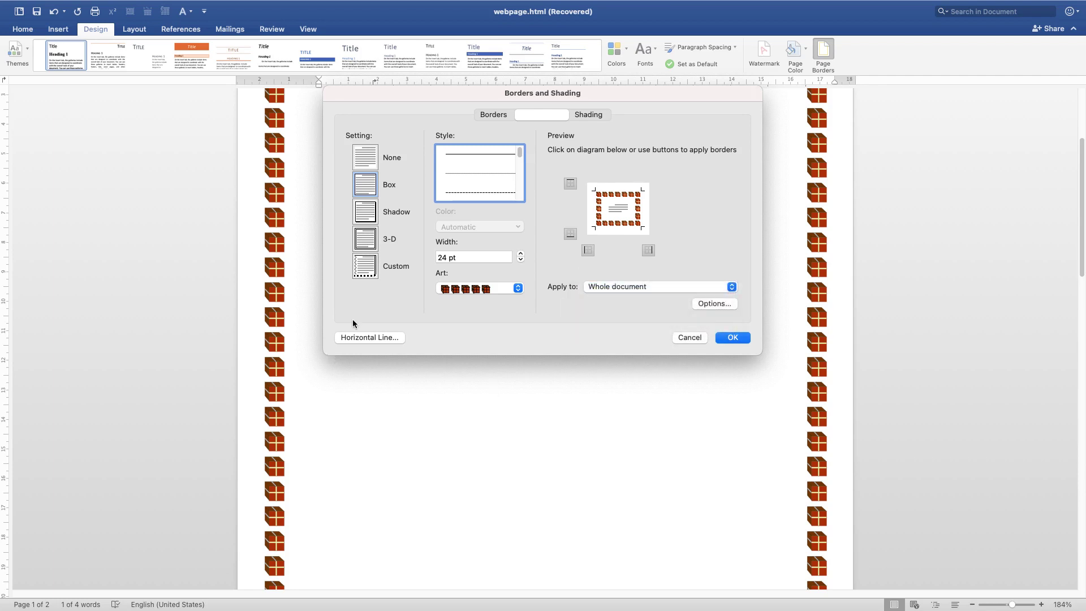
{"action": "left_click", "coordinate": [629, 291]}
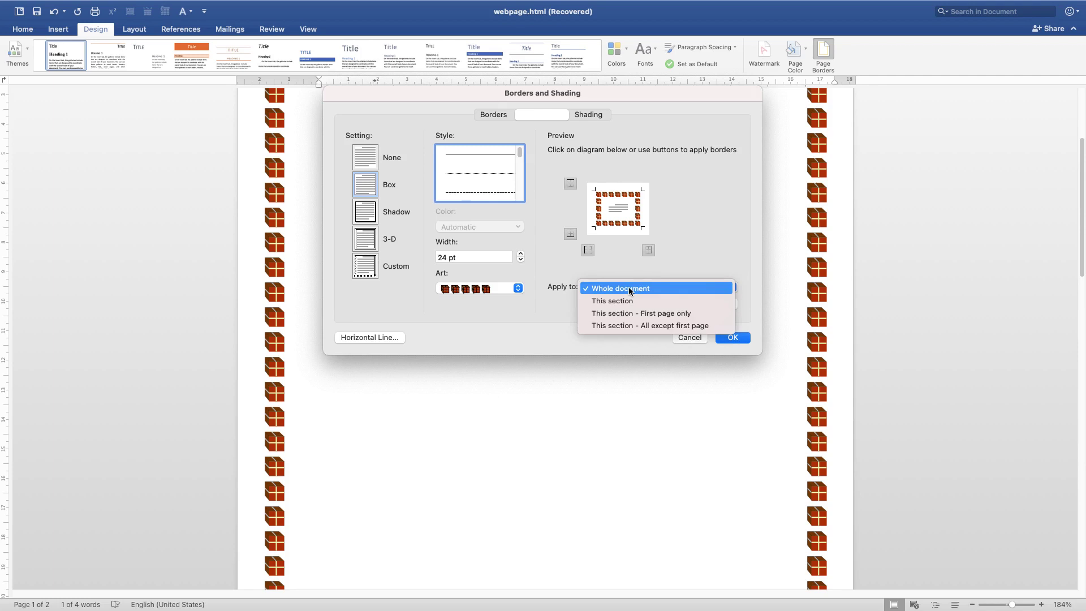
{"action": "left_click", "coordinate": [629, 290]}
- Change the gift-box border to apply to This section and check both pages
{"action": "left_click", "coordinate": [674, 290]}
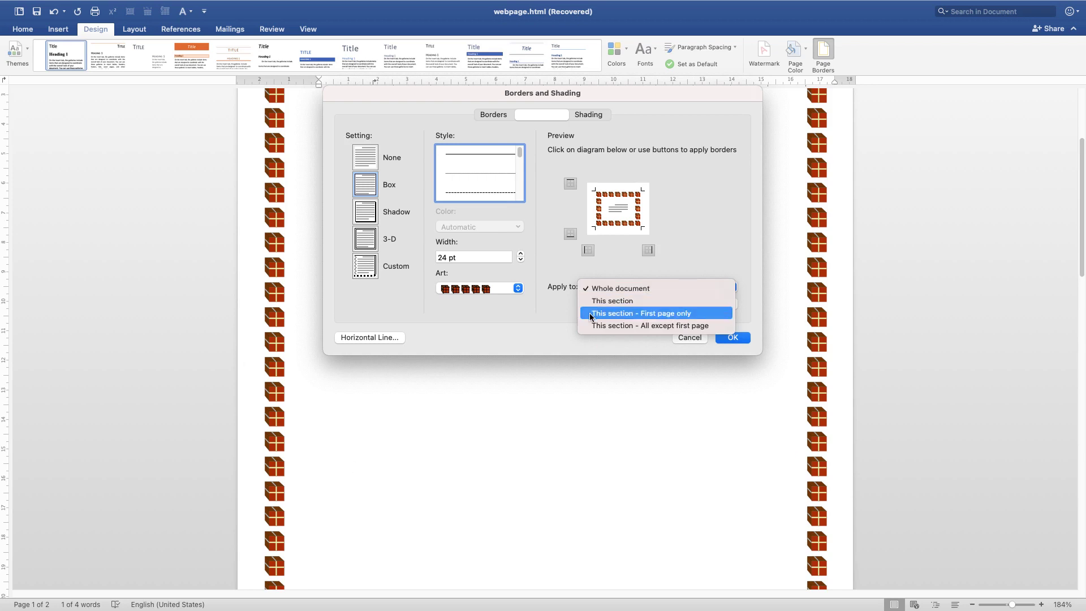
{"action": "left_click", "coordinate": [620, 300]}
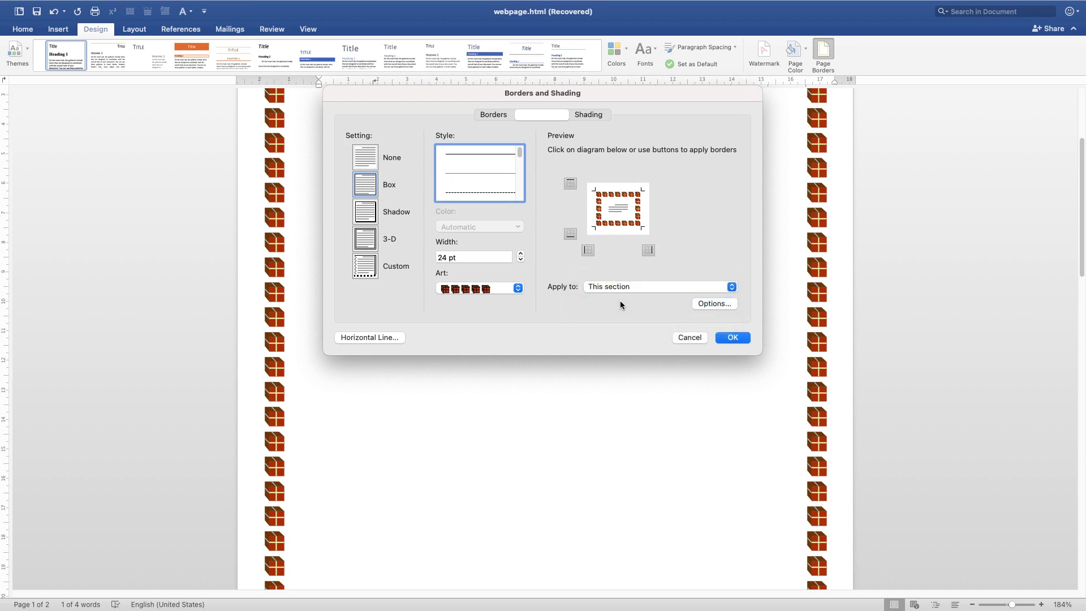
{"action": "left_click", "coordinate": [729, 337]}
{"action": "scroll", "coordinate": [587, 402], "scroll_direction": "down", "scroll_amount": 15}
{"action": "scroll", "coordinate": [587, 402], "scroll_direction": "up", "scroll_amount": 8}
{"action": "scroll", "coordinate": [586, 385], "scroll_direction": "down", "scroll_amount": 2}
{"action": "scroll", "coordinate": [586, 371], "scroll_direction": "down", "scroll_amount": 5}
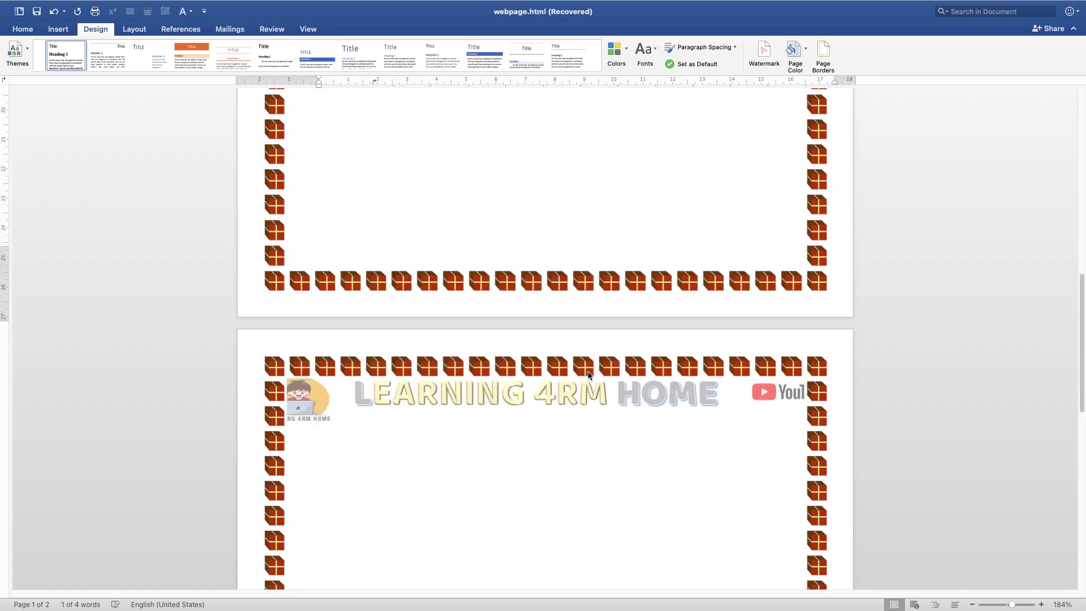
{"action": "scroll", "coordinate": [589, 374], "scroll_direction": "up", "scroll_amount": 10}
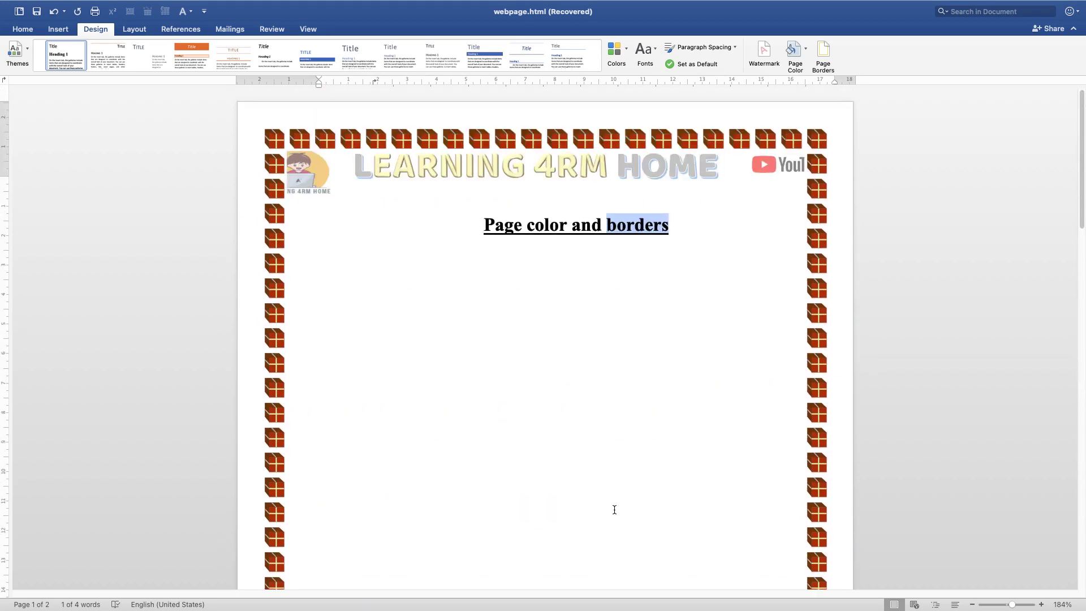
- Apply the gift-box border to This section with 24 pt margins measured from Edge of page
{"action": "left_click", "coordinate": [827, 50]}
{"action": "left_click", "coordinate": [616, 291]}
{"action": "left_click", "coordinate": [614, 303]}
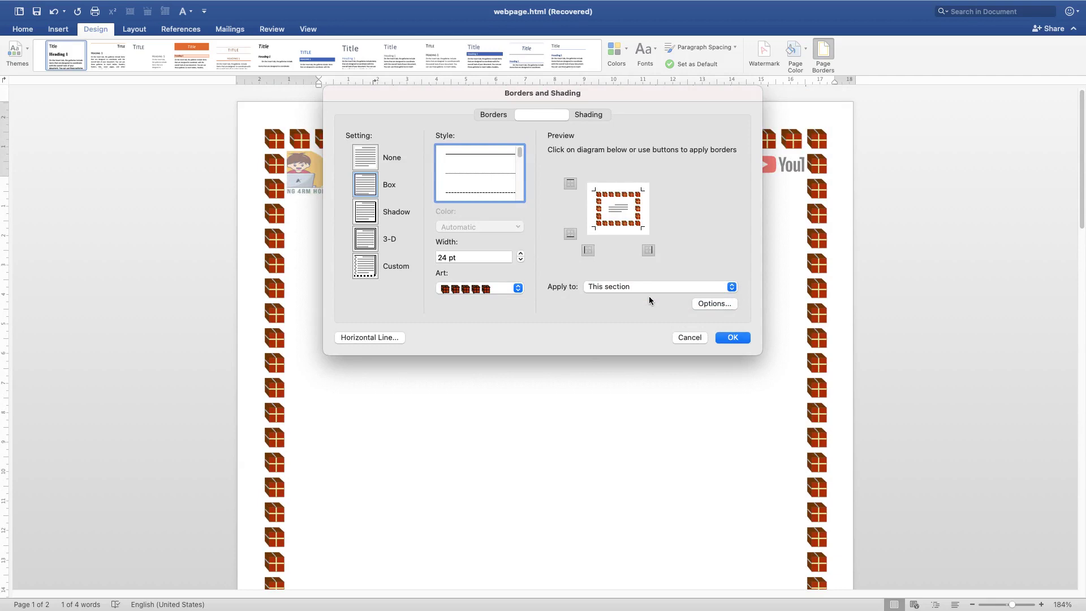
{"action": "left_click", "coordinate": [714, 304]}
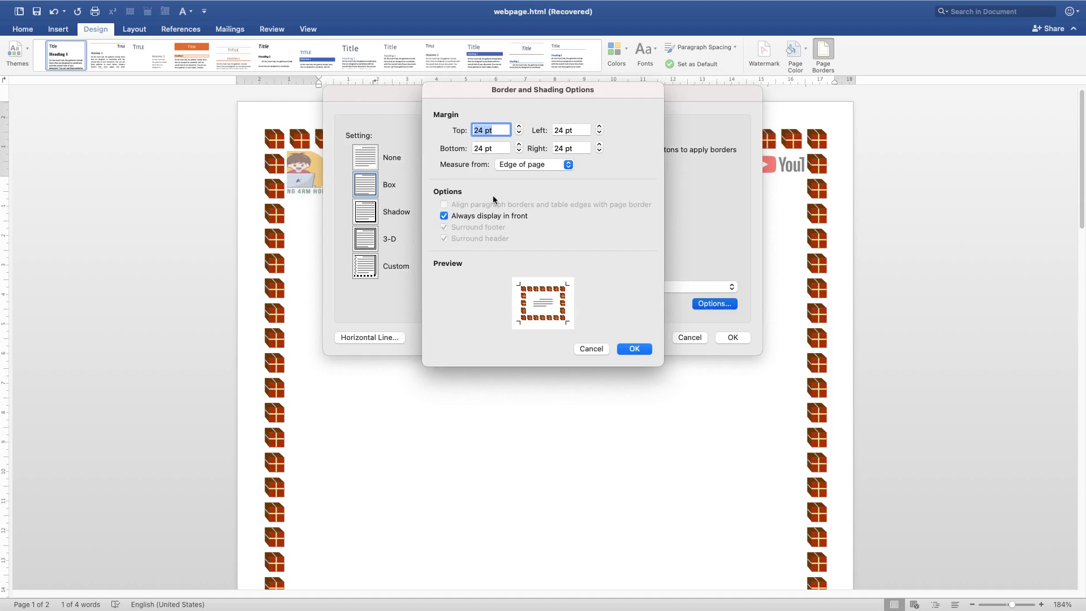
{"action": "left_click", "coordinate": [525, 164]}
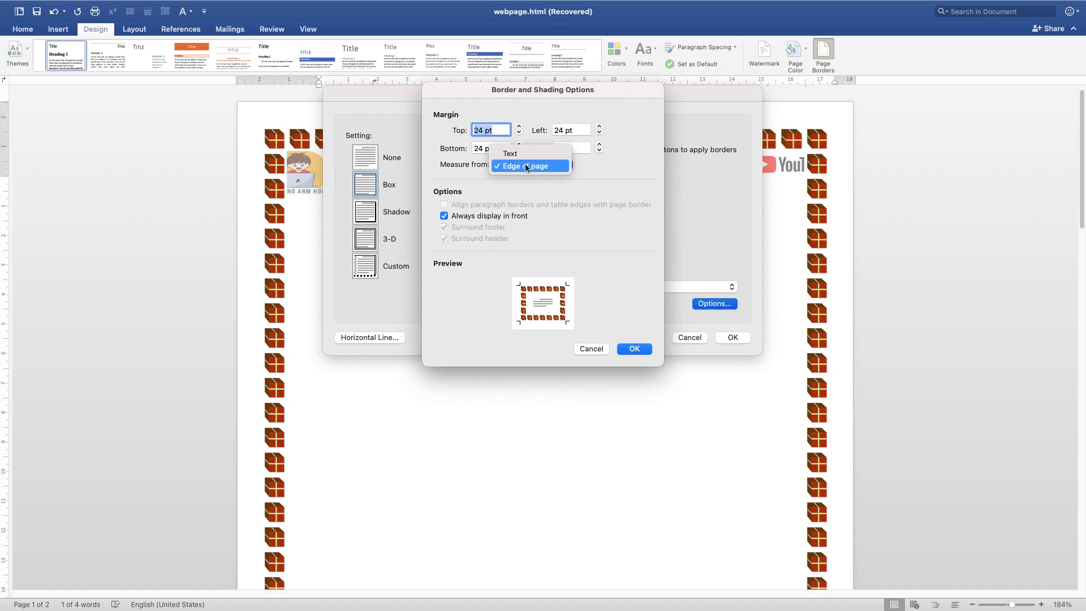
{"action": "left_click", "coordinate": [526, 167]}
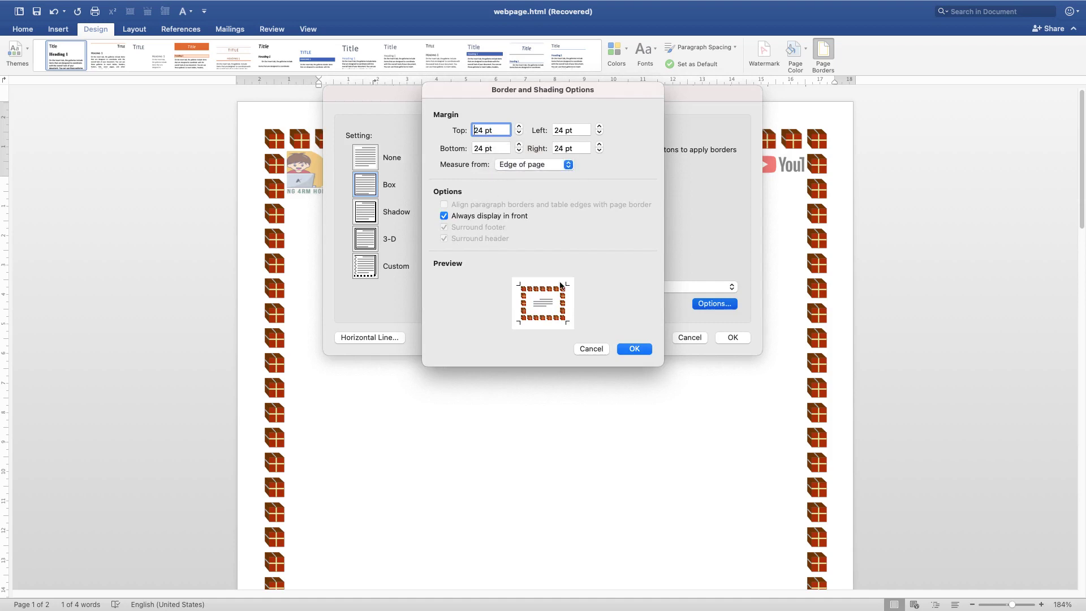
{"action": "left_click", "coordinate": [635, 349]}
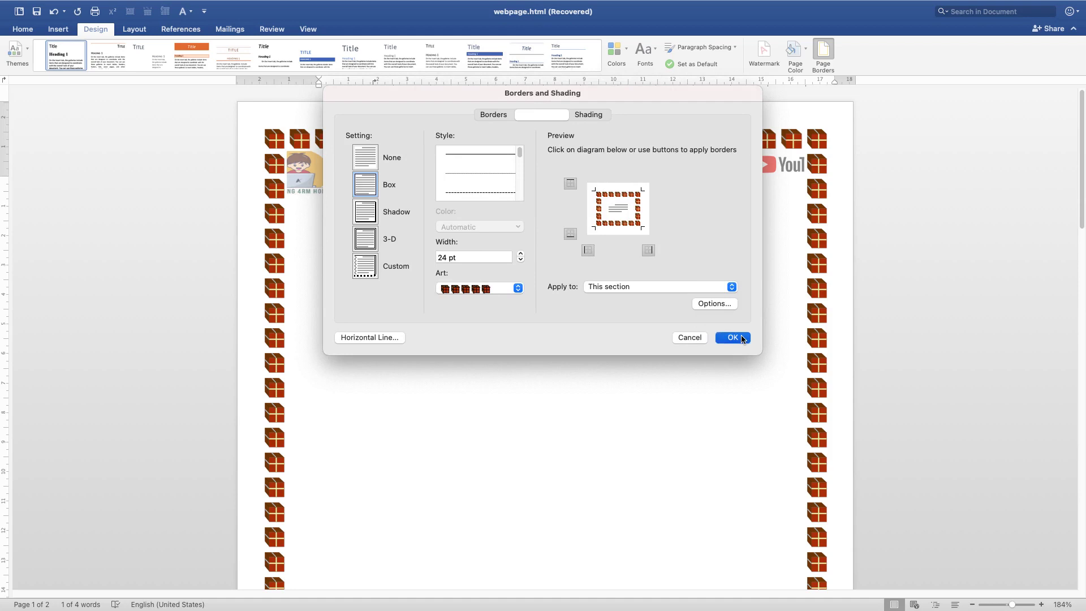
{"action": "left_click", "coordinate": [745, 337]}
{"action": "scroll", "coordinate": [659, 340], "scroll_direction": "down", "scroll_amount": 15}
{"action": "scroll", "coordinate": [660, 339], "scroll_direction": "up", "scroll_amount": 12}
- Restrict the gift-box page border to 'This section - First page only'
{"action": "left_click", "coordinate": [823, 57]}
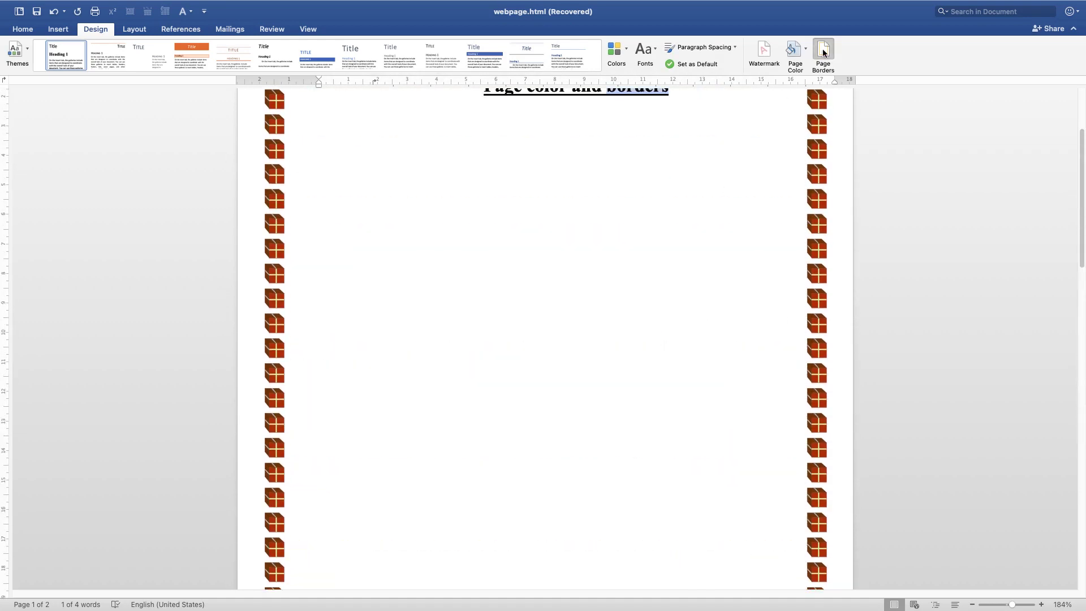
{"action": "left_click", "coordinate": [631, 286]}
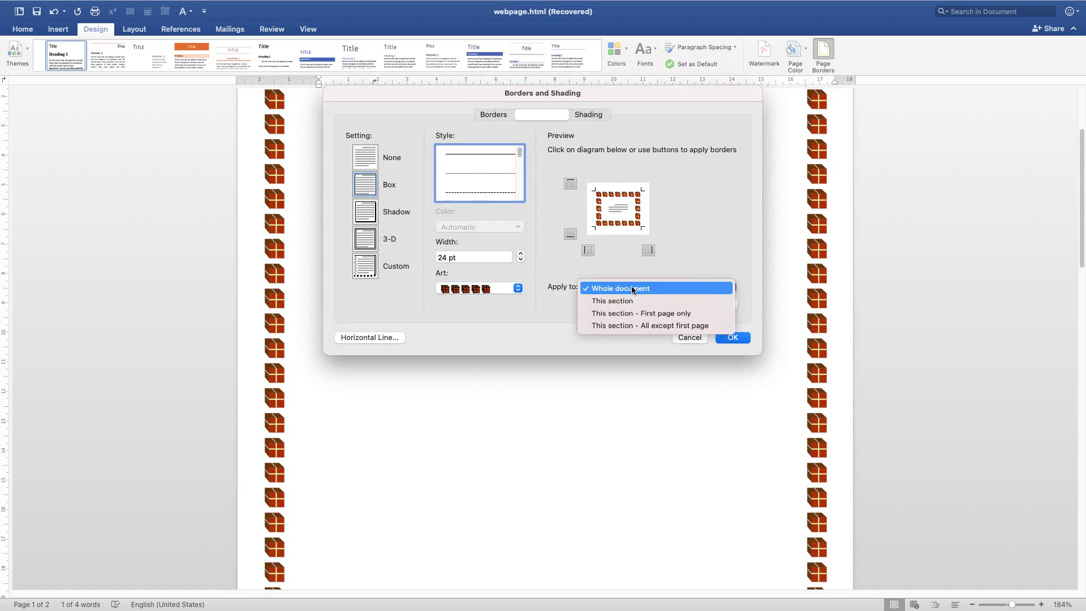
{"action": "left_click", "coordinate": [622, 313]}
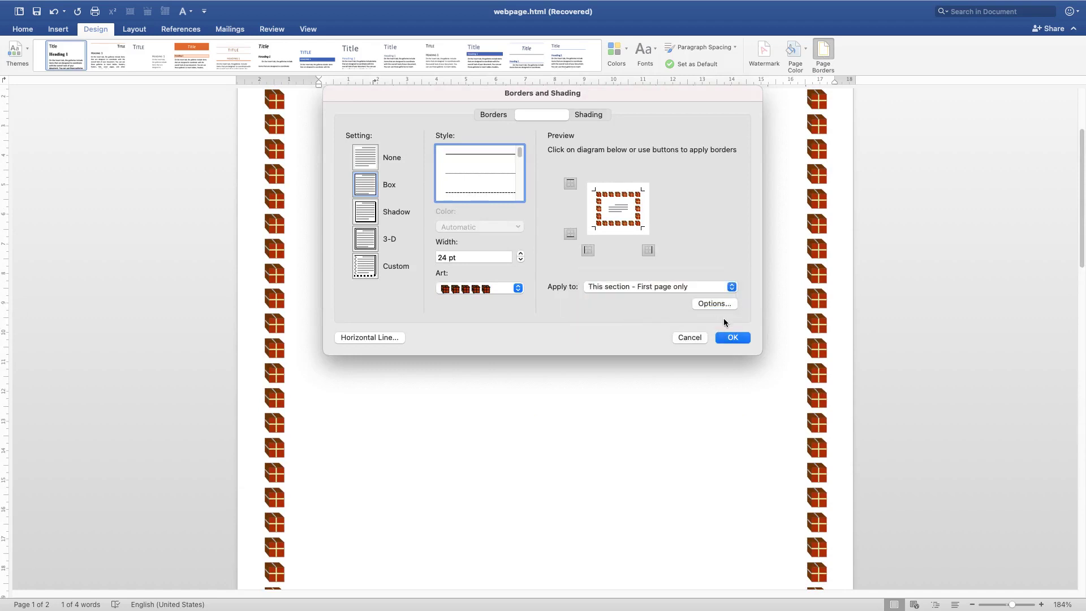
{"action": "left_click", "coordinate": [732, 337]}
- Recheck the Page Borders settings and verify page 2 has no border
{"action": "left_click", "coordinate": [825, 61]}
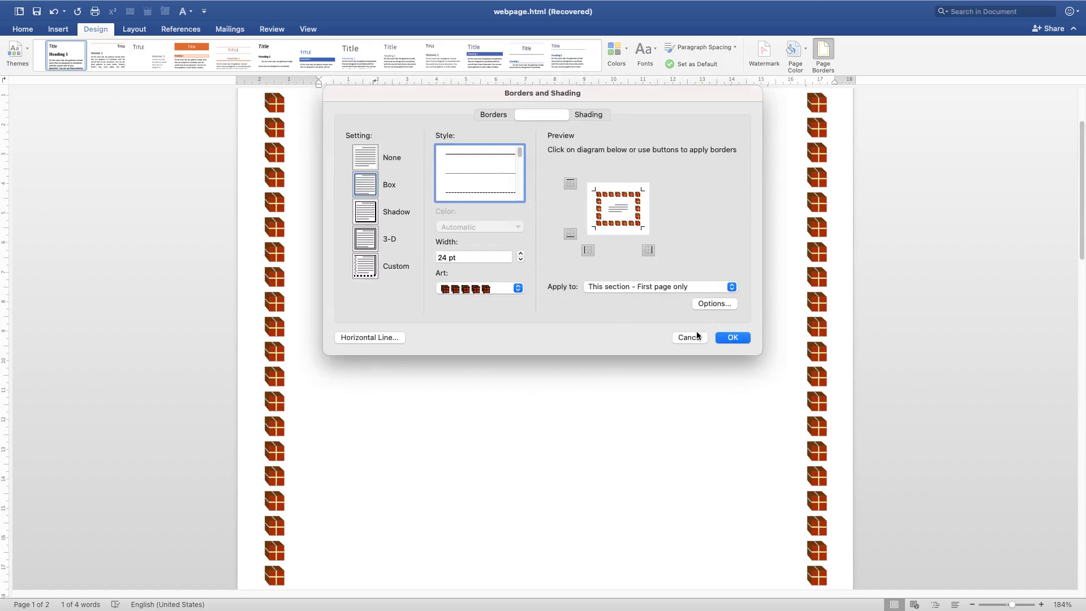
{"action": "left_click", "coordinate": [690, 337]}
{"action": "scroll", "coordinate": [639, 343], "scroll_direction": "down", "scroll_amount": 20}
{"action": "scroll", "coordinate": [633, 356], "scroll_direction": "up", "scroll_amount": 10}
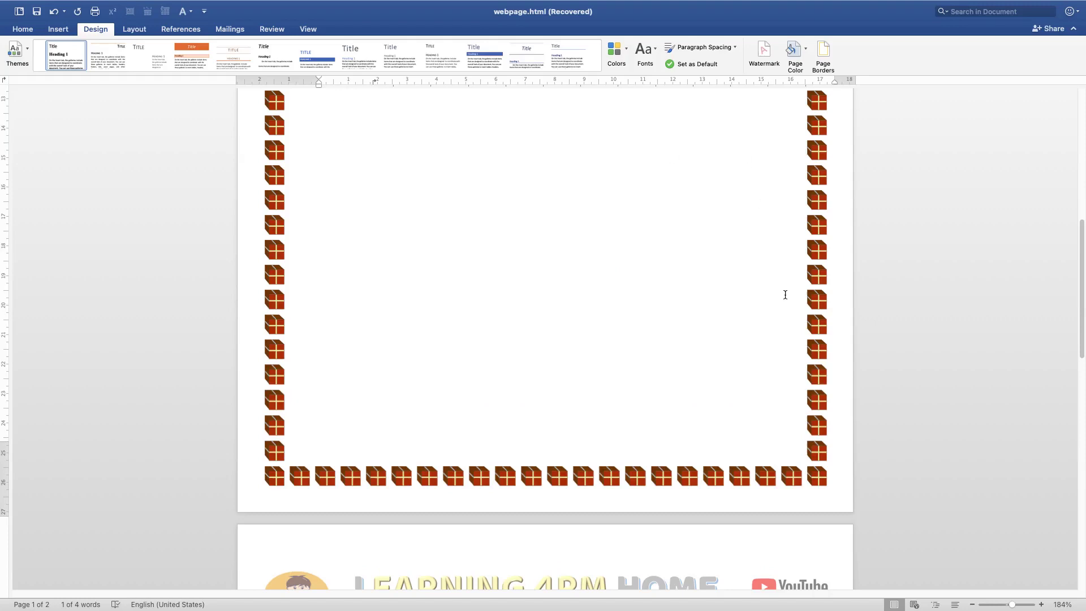
{"action": "scroll", "coordinate": [628, 255], "scroll_direction": "up", "scroll_amount": 5}
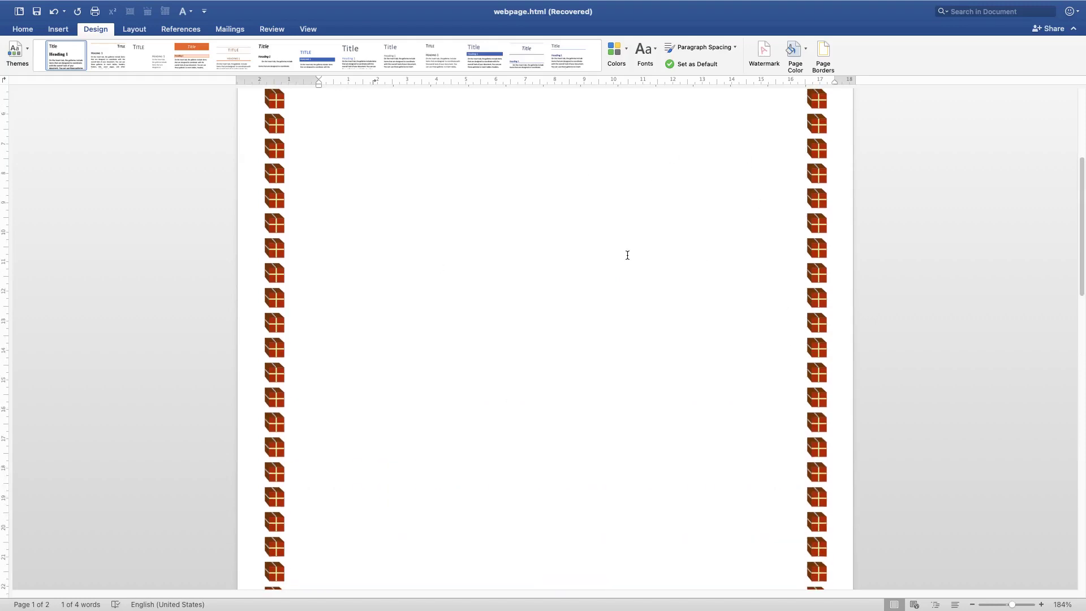
{"action": "scroll", "coordinate": [627, 255], "scroll_direction": "up", "scroll_amount": 5}
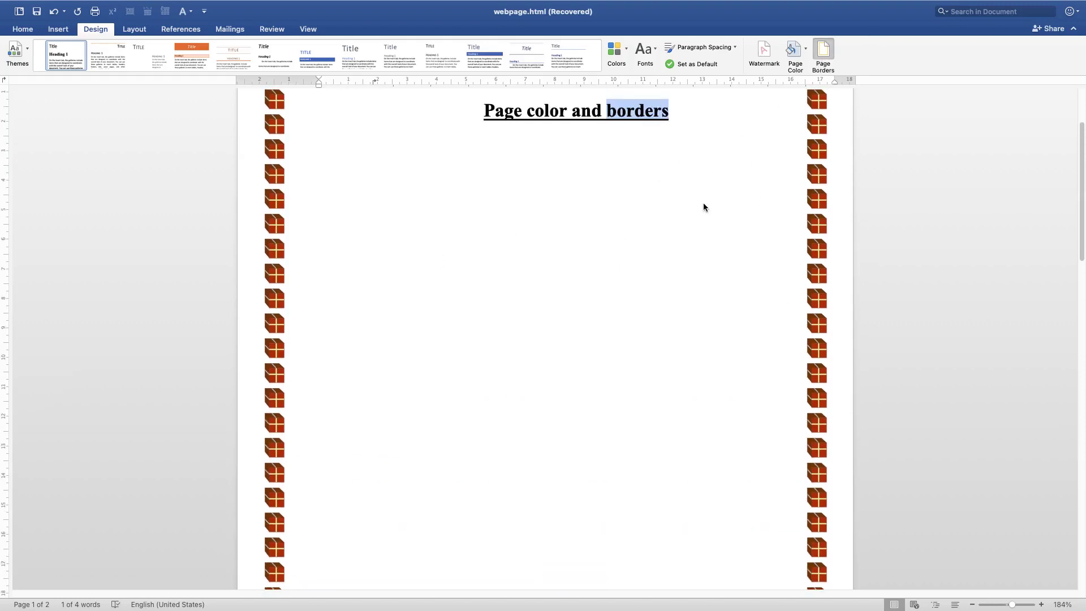
- Keep the border on the first page only and look over the shading fill colours
{"action": "left_click", "coordinate": [644, 287]}
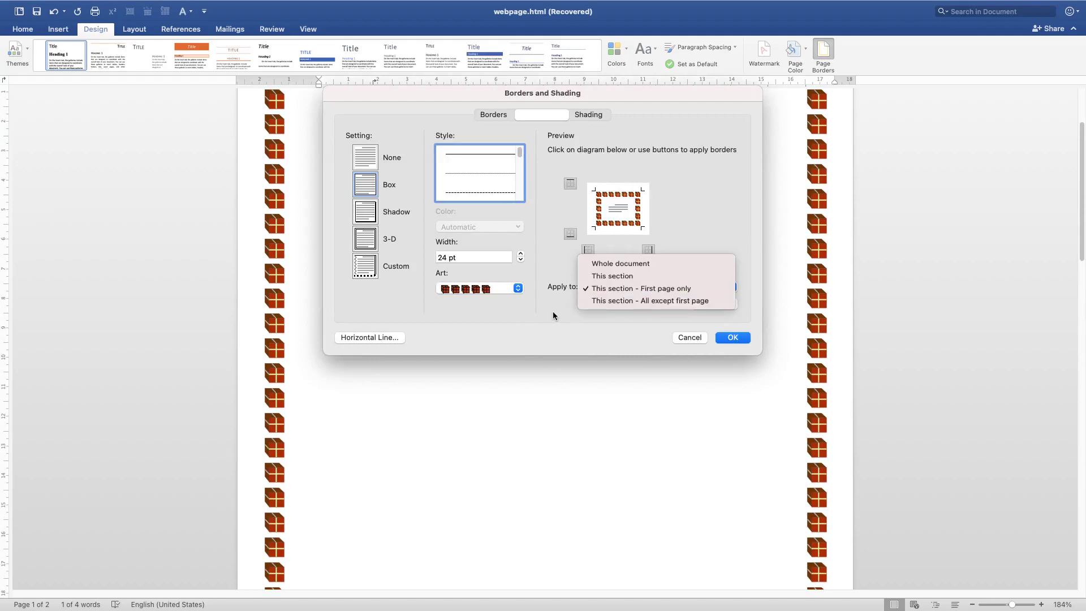
{"action": "left_click", "coordinate": [379, 306]}
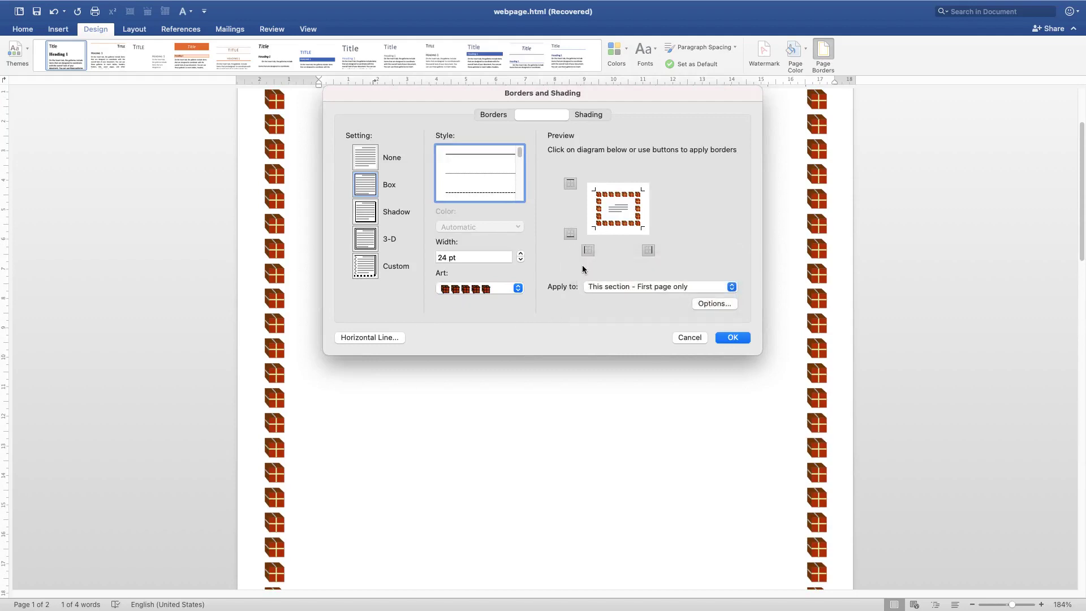
{"action": "left_click", "coordinate": [588, 114]}
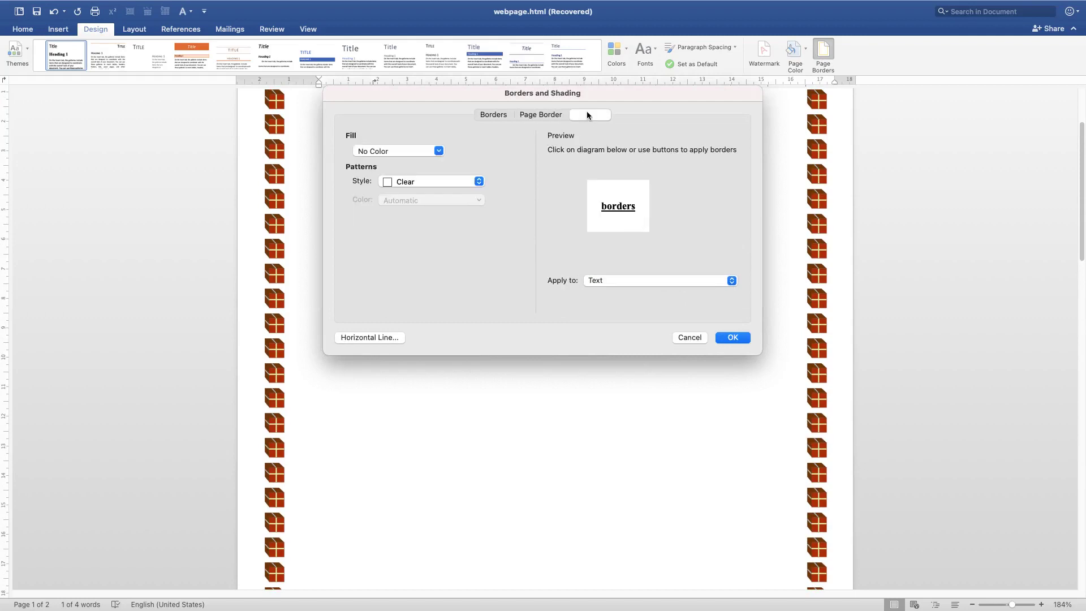
{"action": "left_click", "coordinate": [376, 151]}
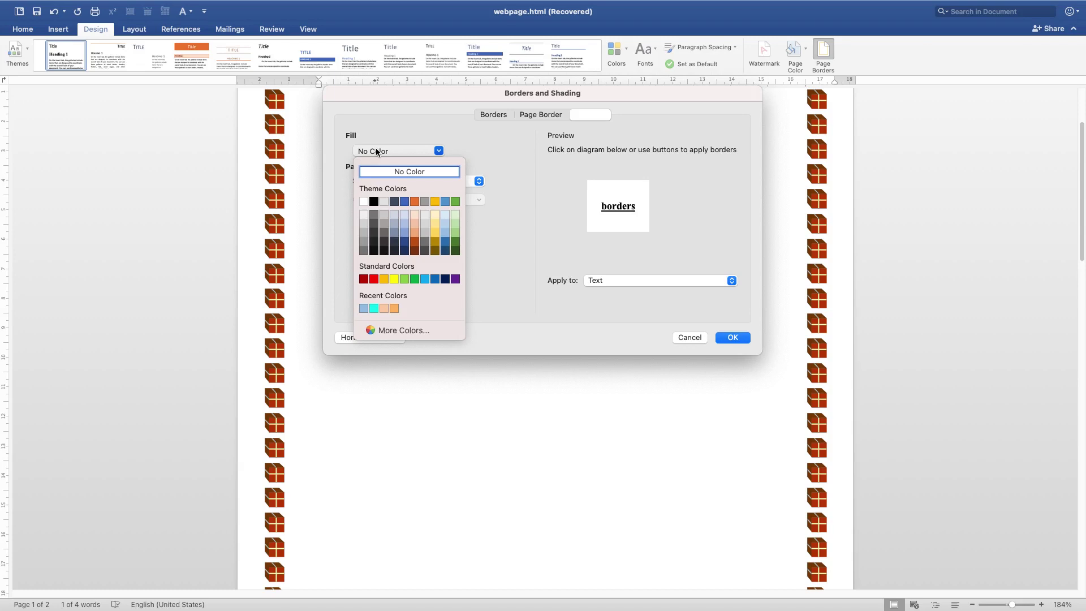
{"action": "left_click", "coordinate": [609, 224]}
- Shade the title paragraph with a clear pattern and green fill
{"action": "left_click", "coordinate": [639, 279]}
{"action": "left_click", "coordinate": [616, 296]}
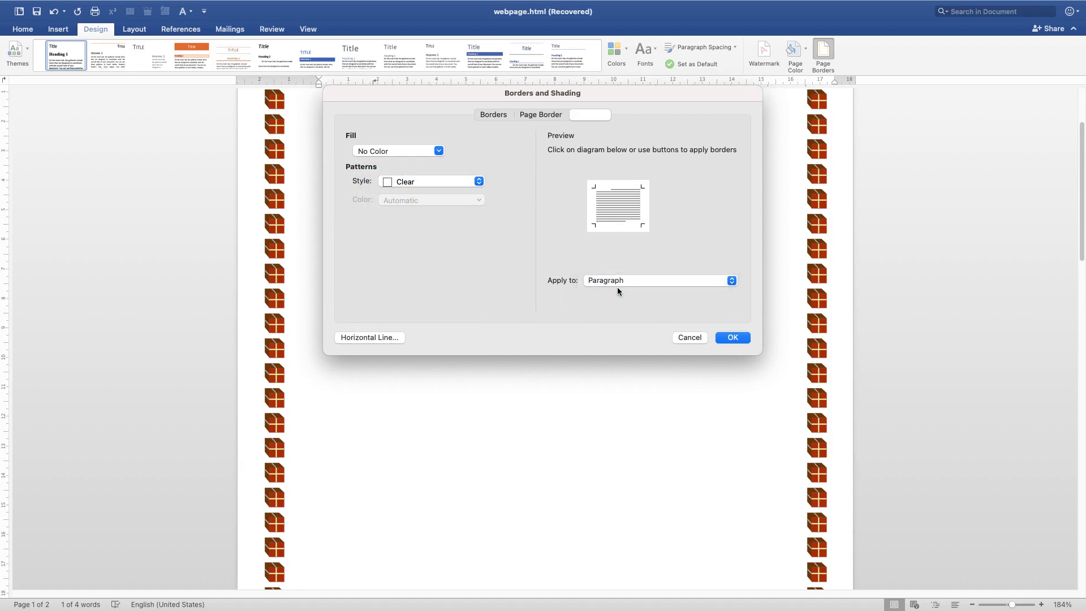
{"action": "left_click", "coordinate": [620, 282]}
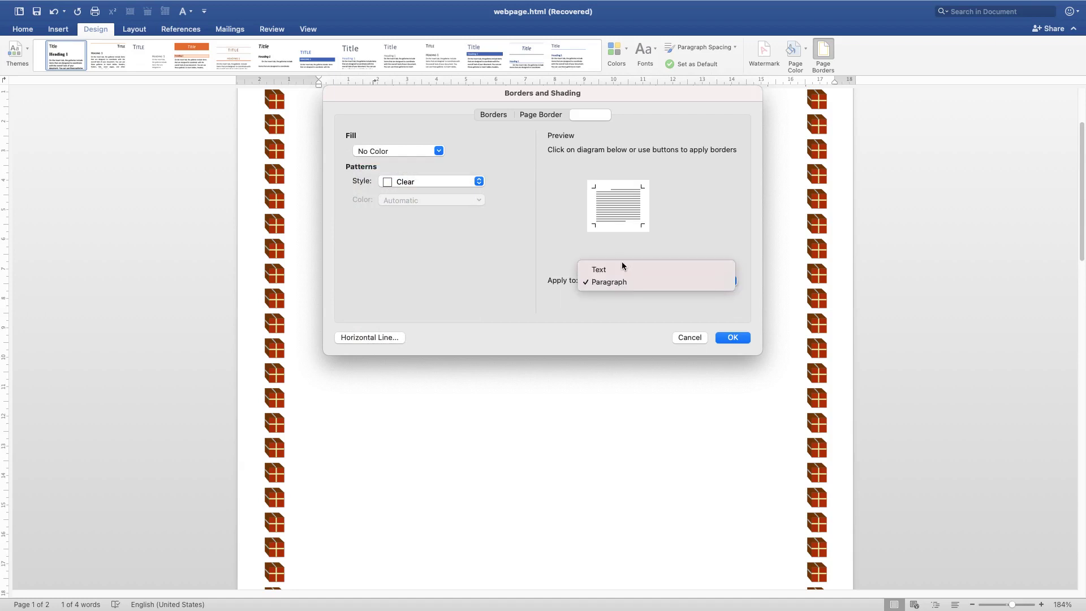
{"action": "left_click", "coordinate": [616, 282]}
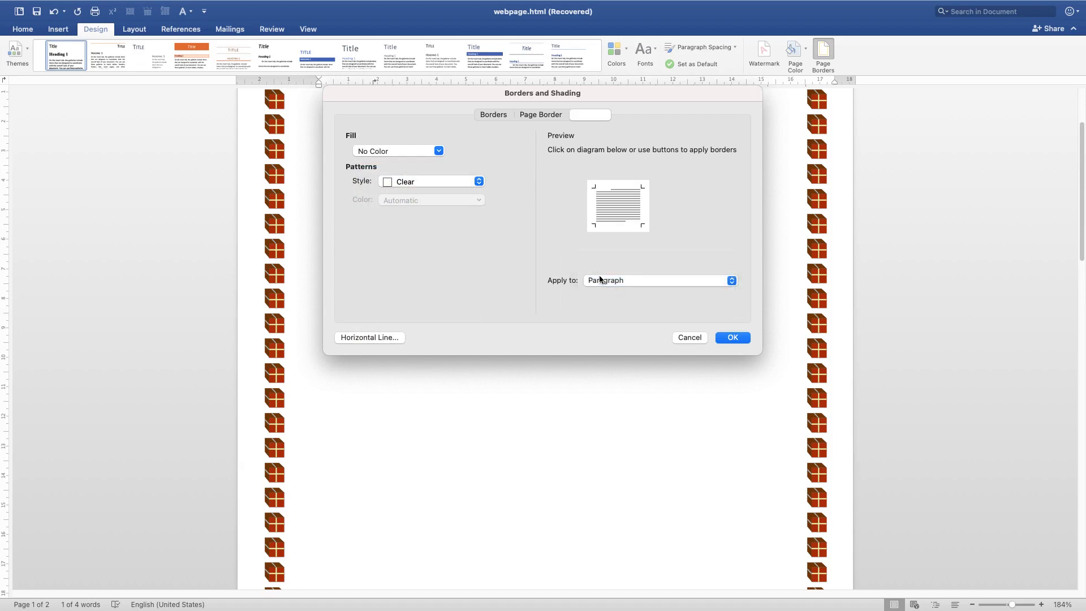
{"action": "left_click", "coordinate": [414, 181]}
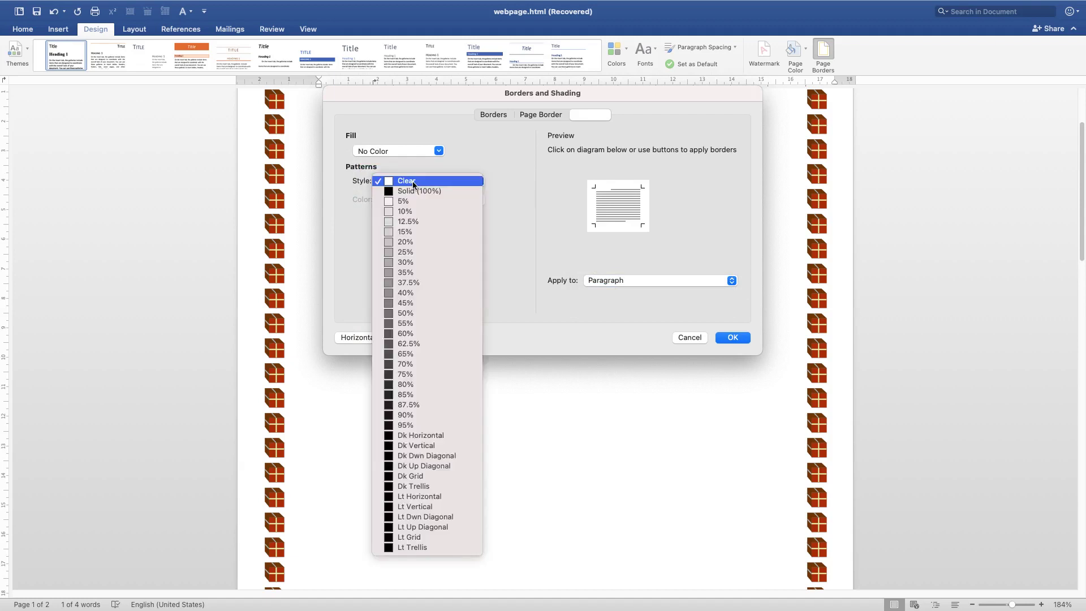
{"action": "left_click", "coordinate": [403, 153]}
{"action": "left_click", "coordinate": [405, 150]}
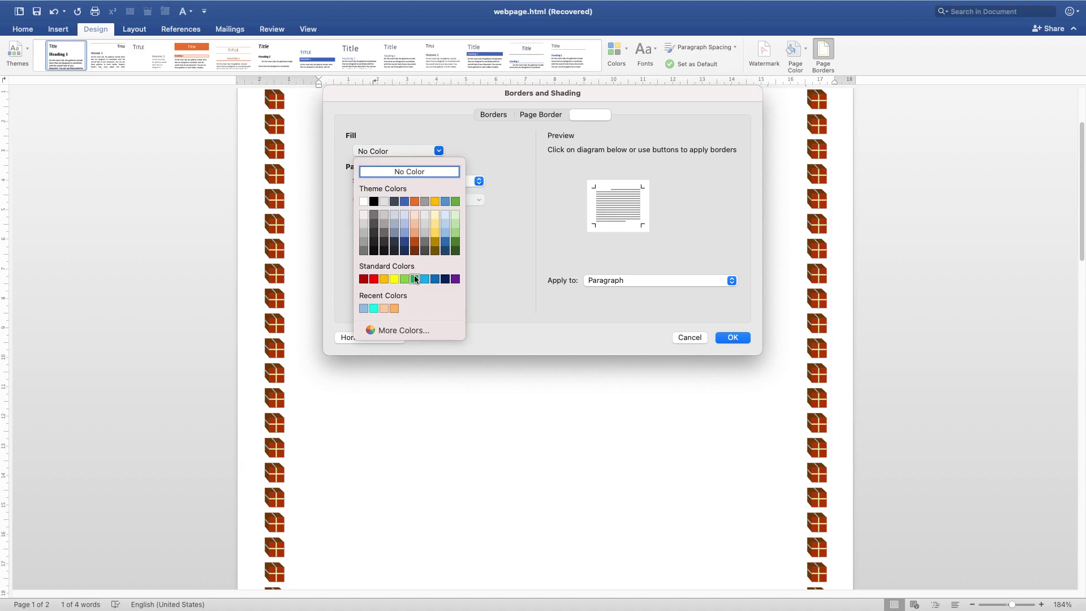
{"action": "left_click", "coordinate": [415, 279]}
{"action": "left_click", "coordinate": [733, 338]}
{"action": "scroll", "coordinate": [630, 289], "scroll_direction": "up", "scroll_amount": 5}
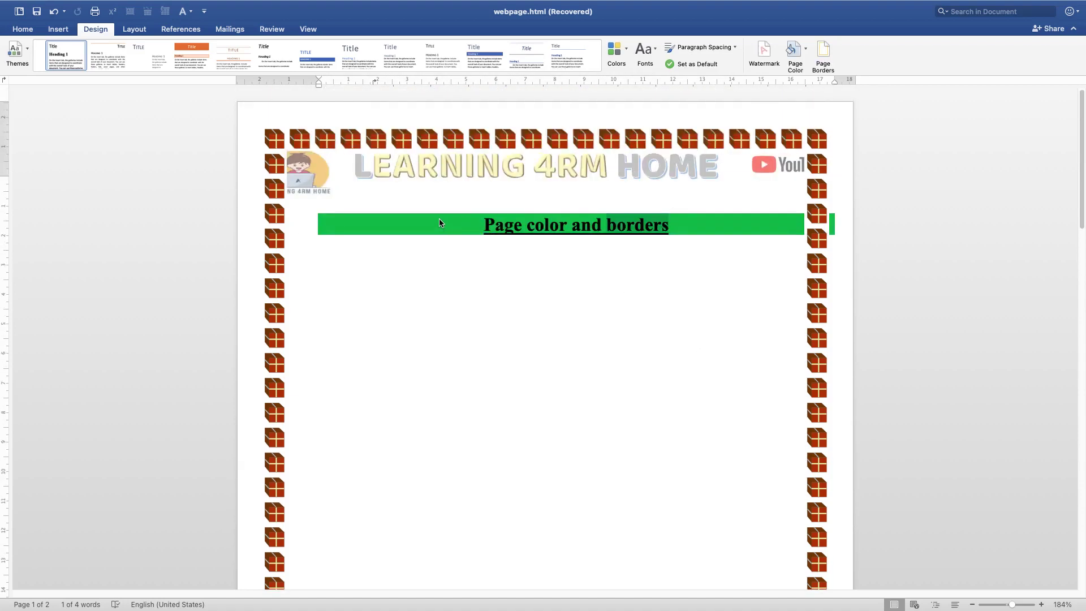
{"action": "scroll", "coordinate": [462, 484], "scroll_direction": "down", "scroll_amount": 20}
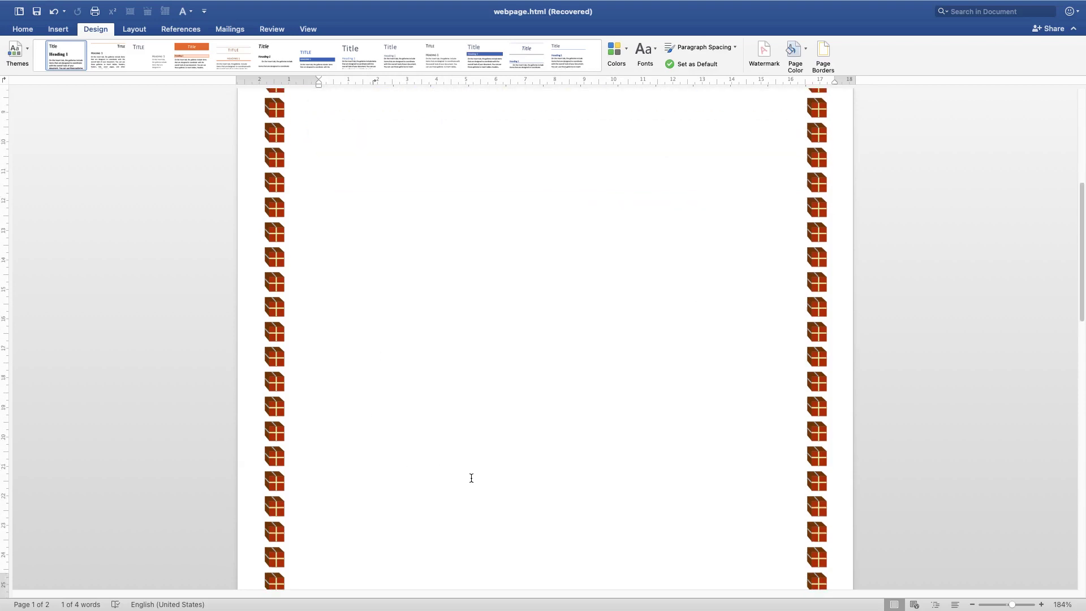
{"action": "scroll", "coordinate": [709, 322], "scroll_direction": "up", "scroll_amount": 20}
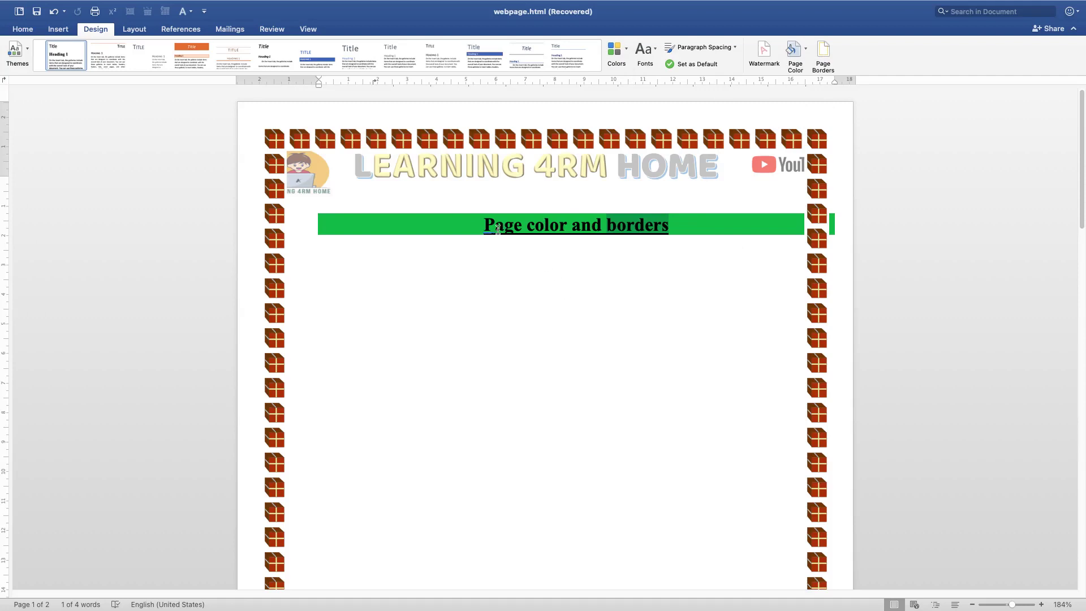
{"action": "left_click_drag", "start_coordinate": [602, 225], "coordinate": [635, 296]}
{"action": "left_click", "coordinate": [576, 414]}
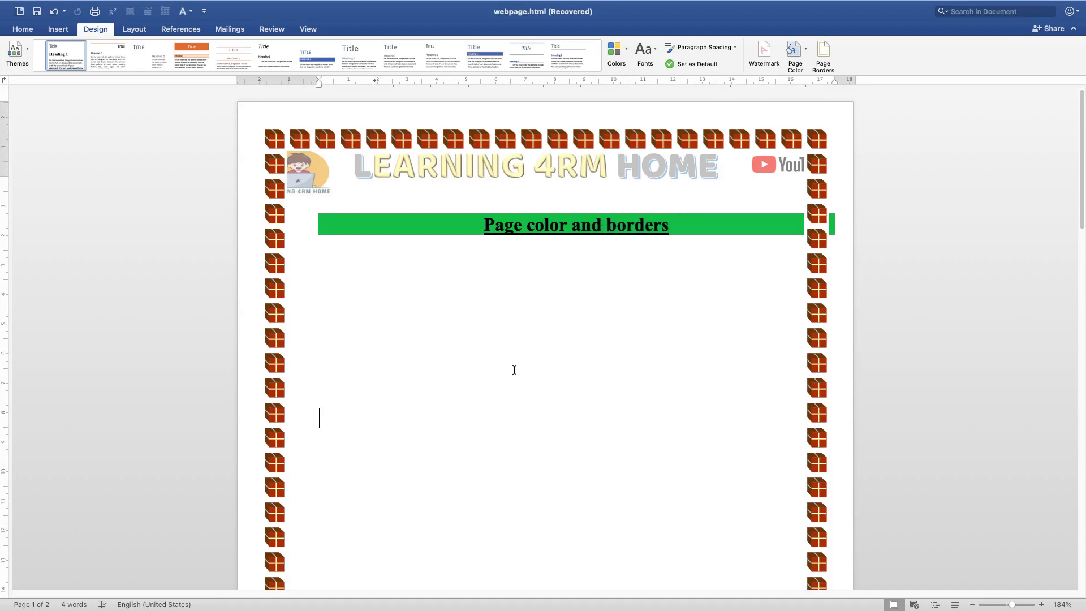